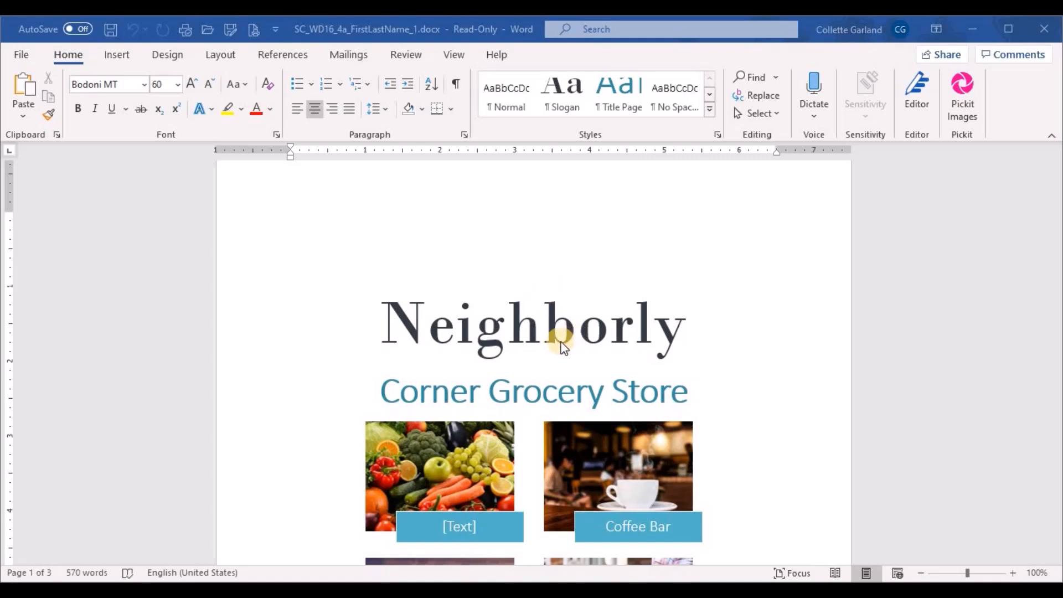
Set a 3 pt solid box border in the bright blue theme color around the "Neighborly" title paragraph.
click(547, 327)
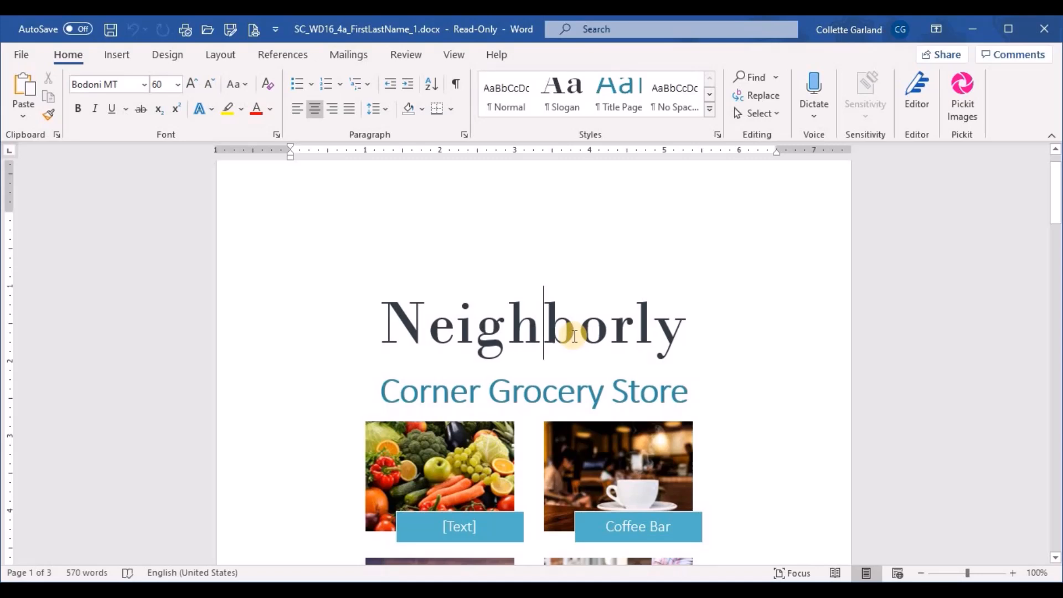
click(452, 113)
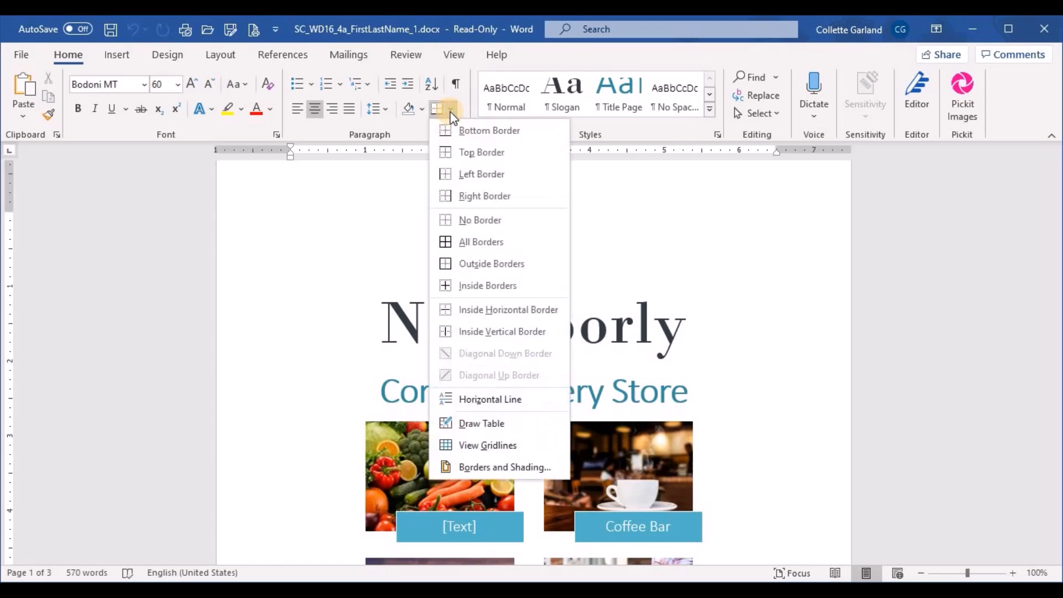
click(490, 466)
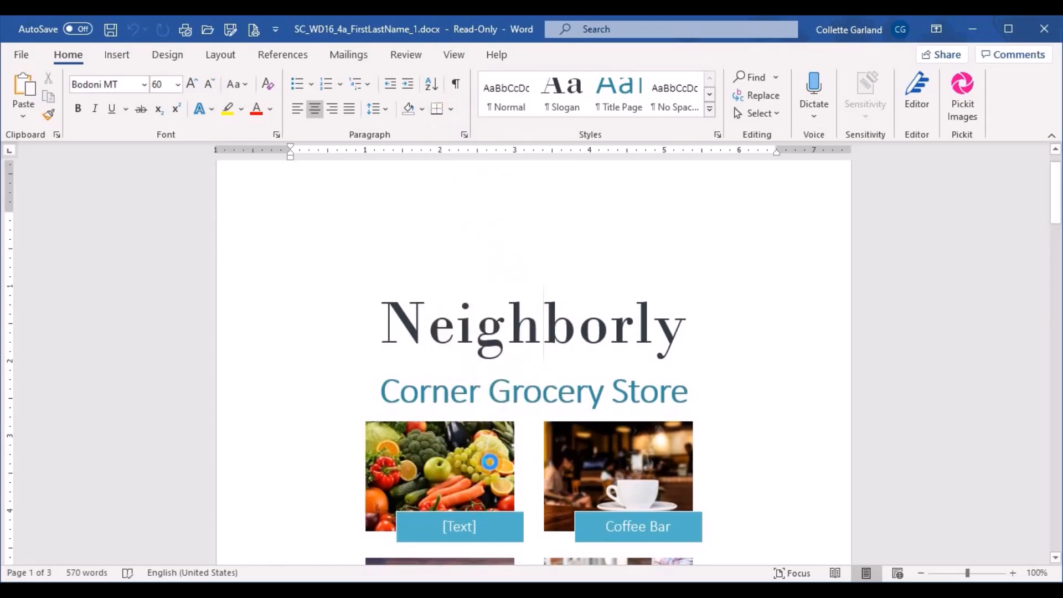
click(363, 244)
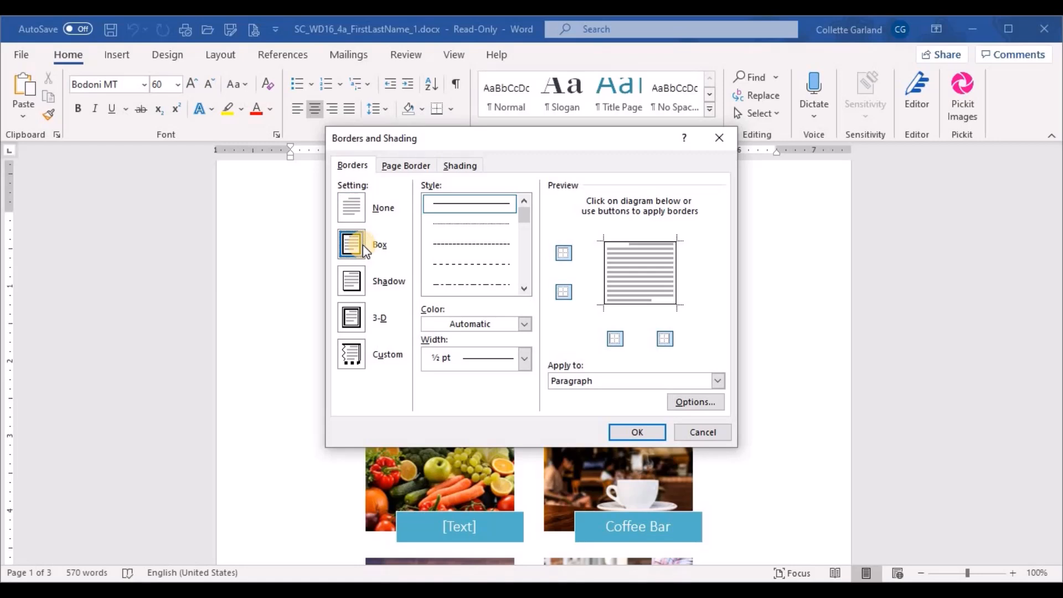
click(486, 324)
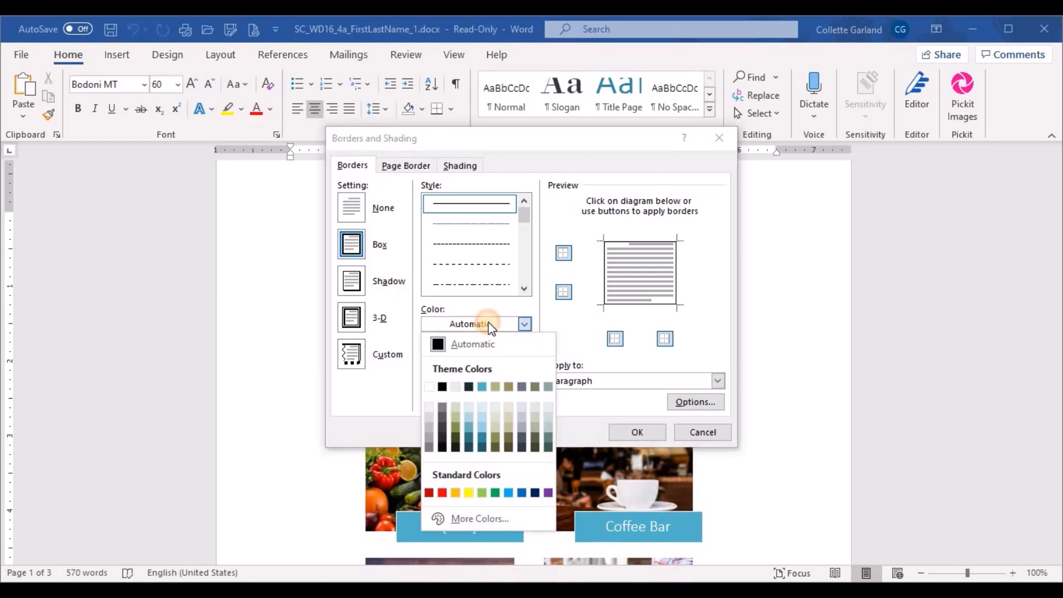
click(483, 386)
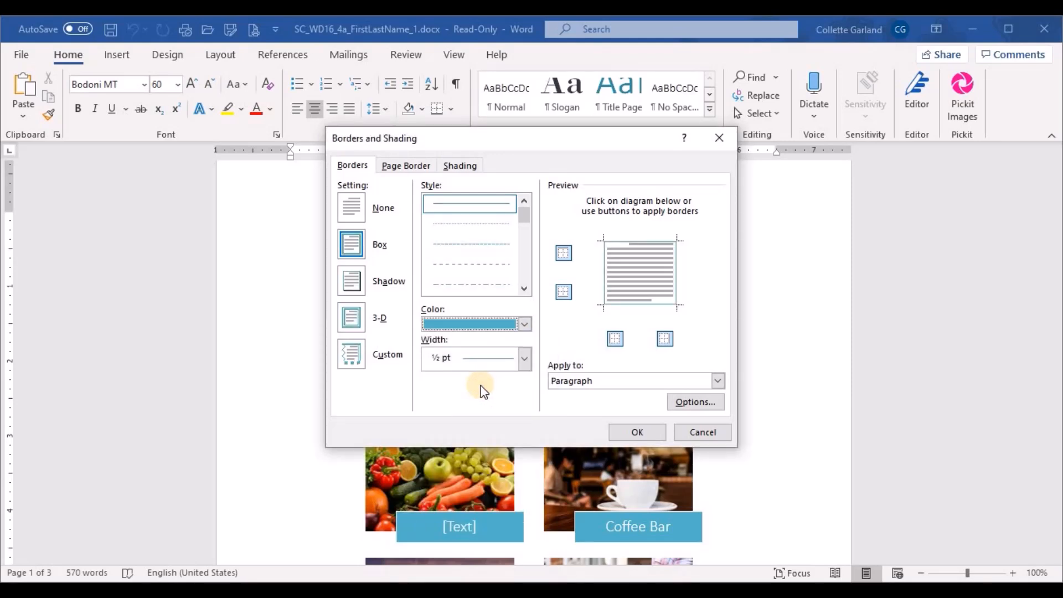
click(522, 359)
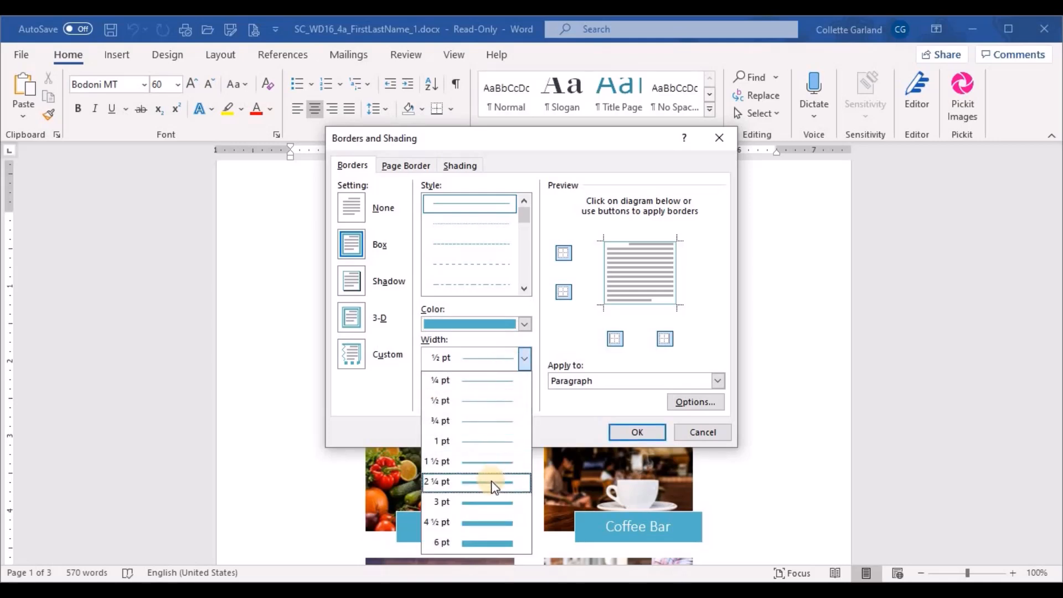
click(488, 500)
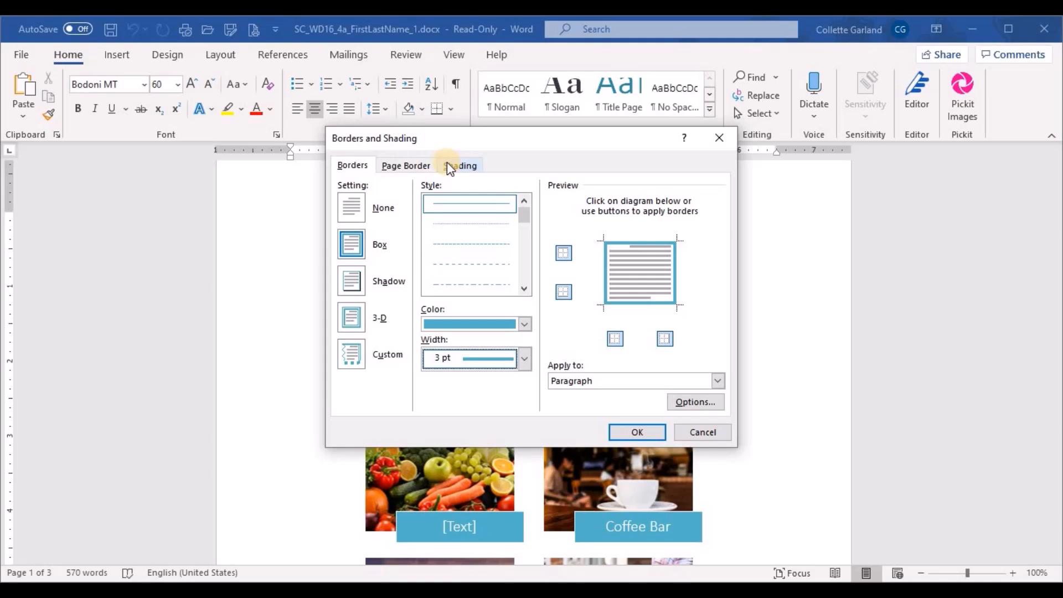
Fill the "Neighborly" title paragraph with the lightest blue-gray theme tint as shading and apply the border settings.
click(470, 165)
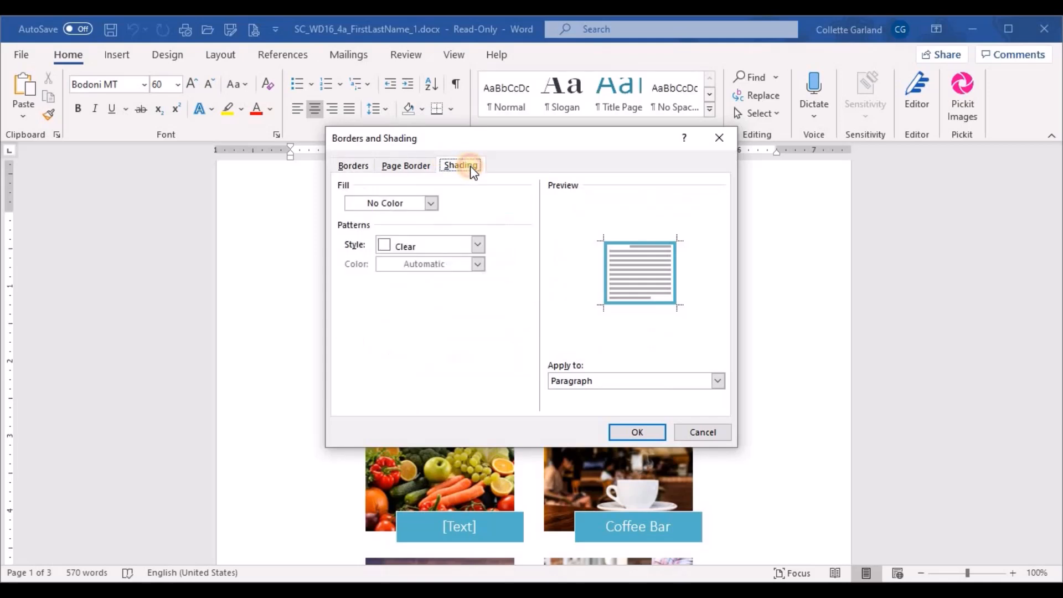
click(432, 203)
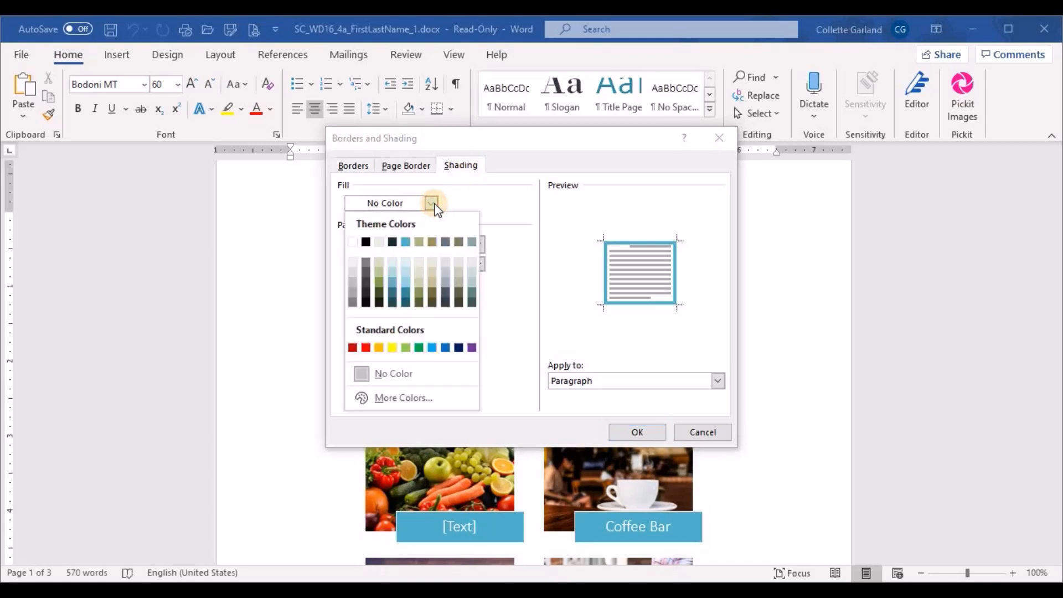
click(446, 263)
click(631, 431)
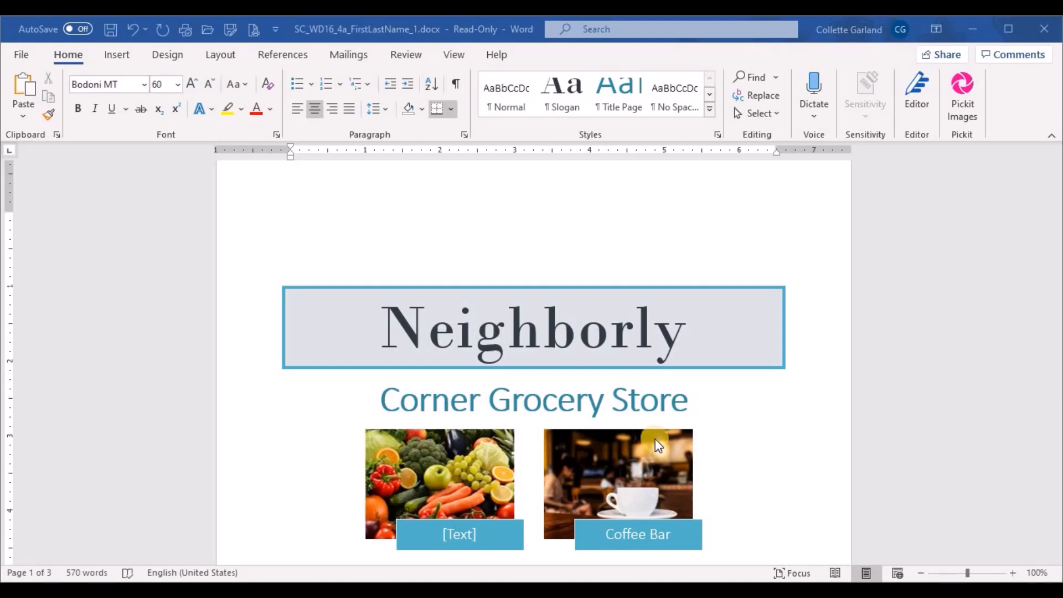
Apply a 3 pt solid box border in the blue-gray theme color to the "Corner Grocery Store" paragraph.
click(588, 400)
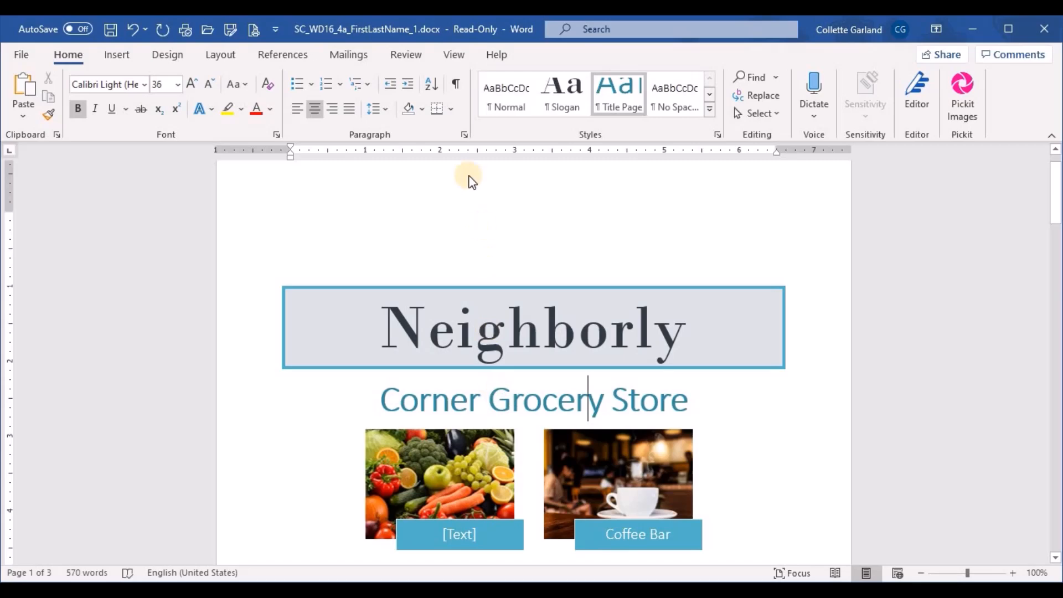
click(454, 111)
click(490, 464)
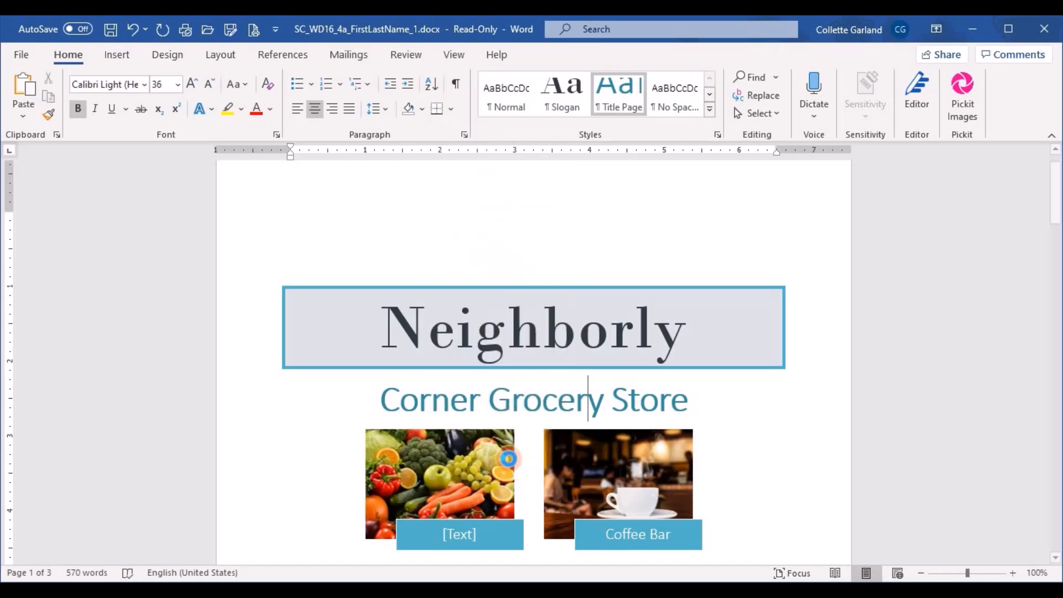
click(353, 246)
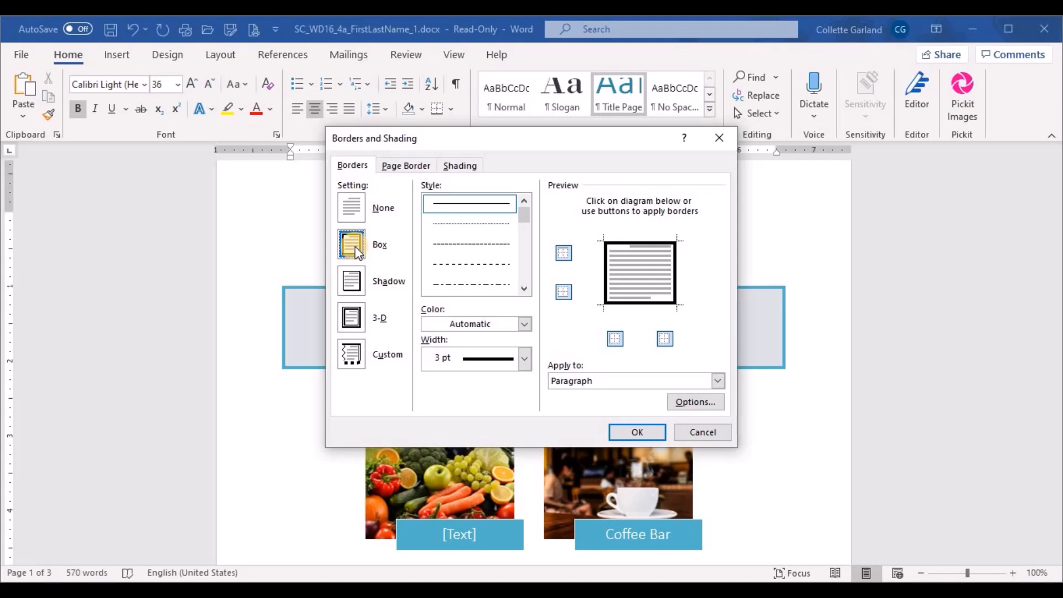
click(457, 324)
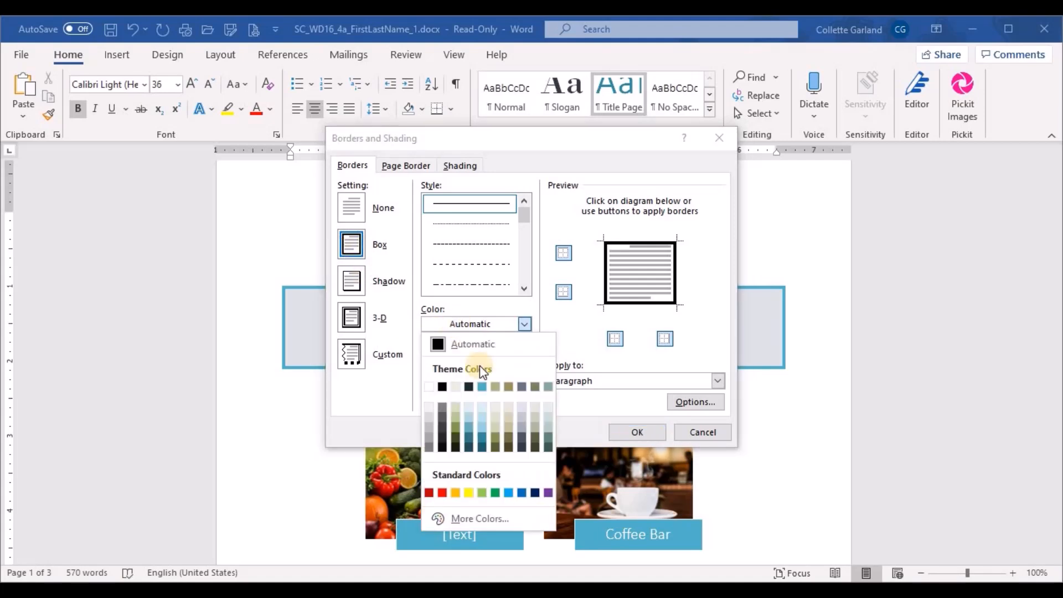
click(521, 387)
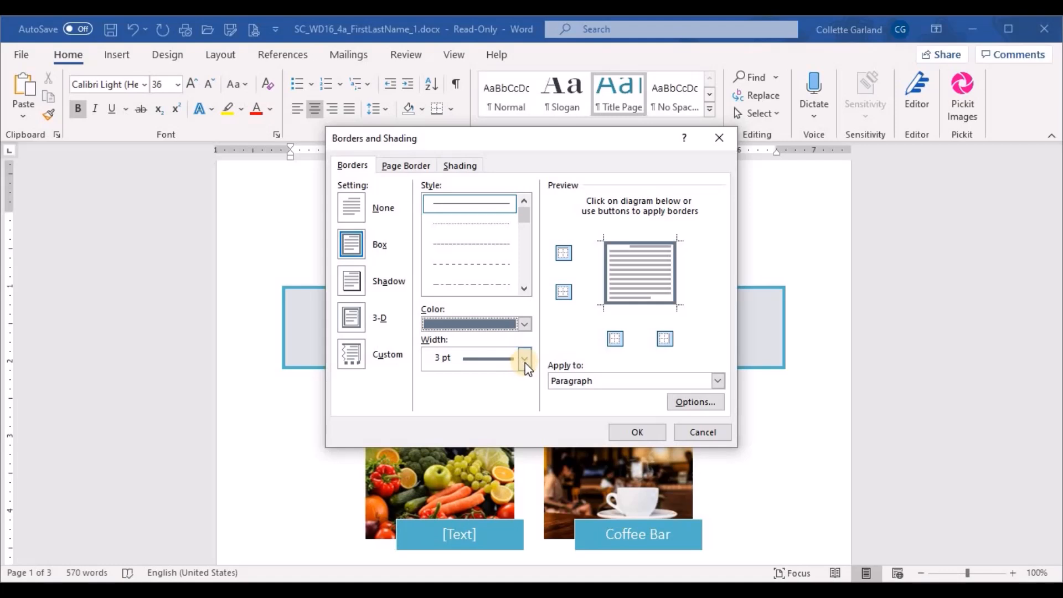
click(659, 437)
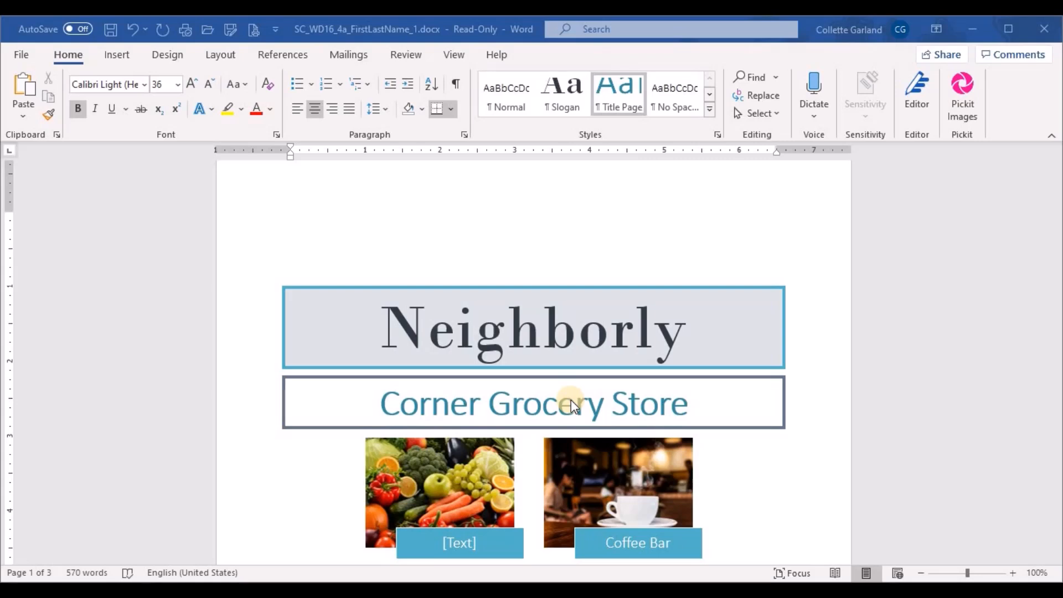
Set the left and right indents of the "Neighborly" and "Corner Grocery Store" paragraphs to 1".
click(700, 398)
drag(700, 399, 514, 331)
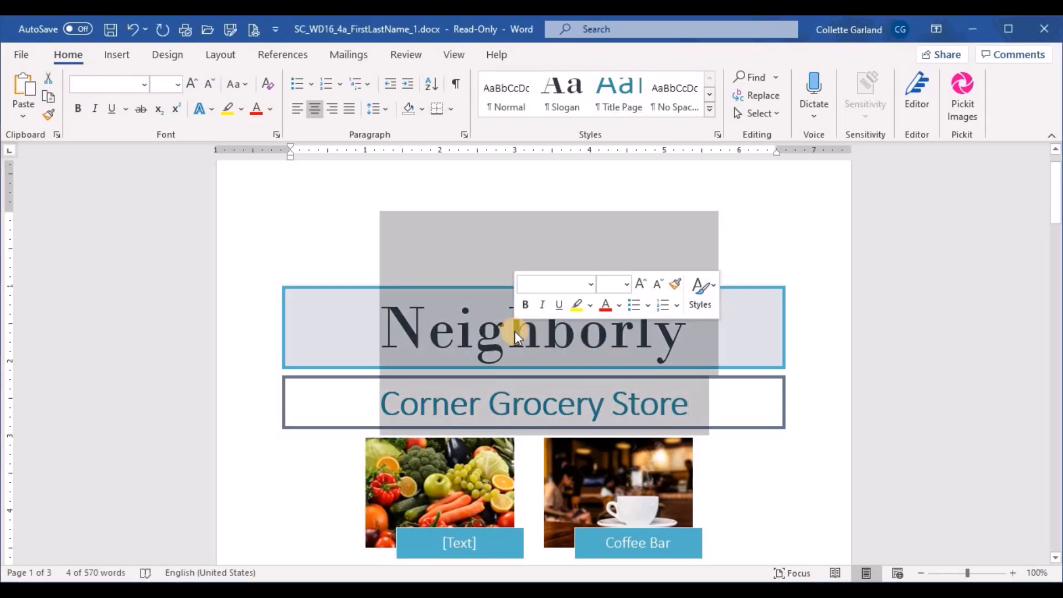
click(465, 135)
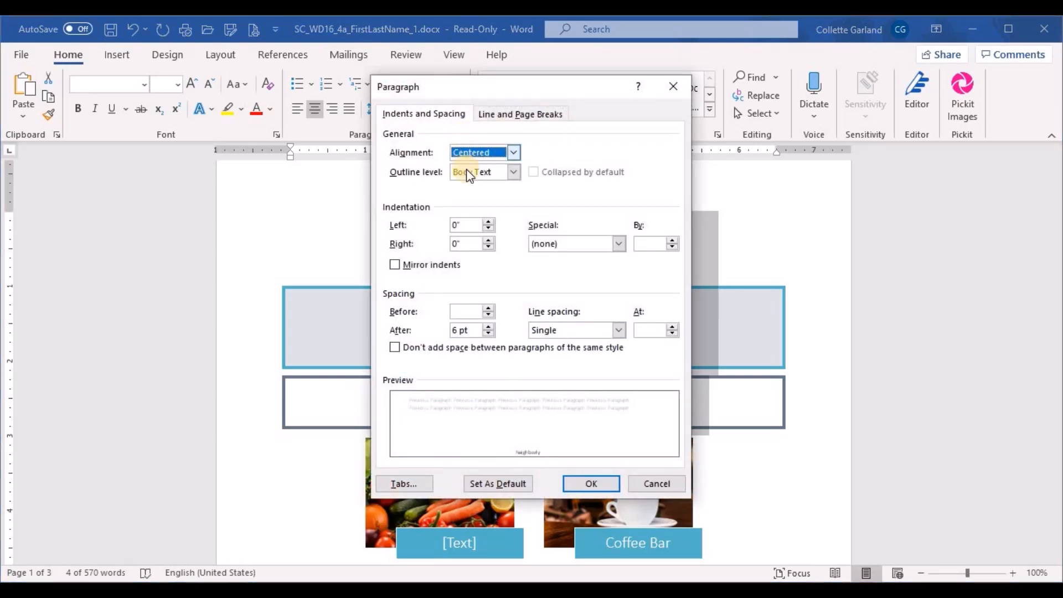
click(489, 222)
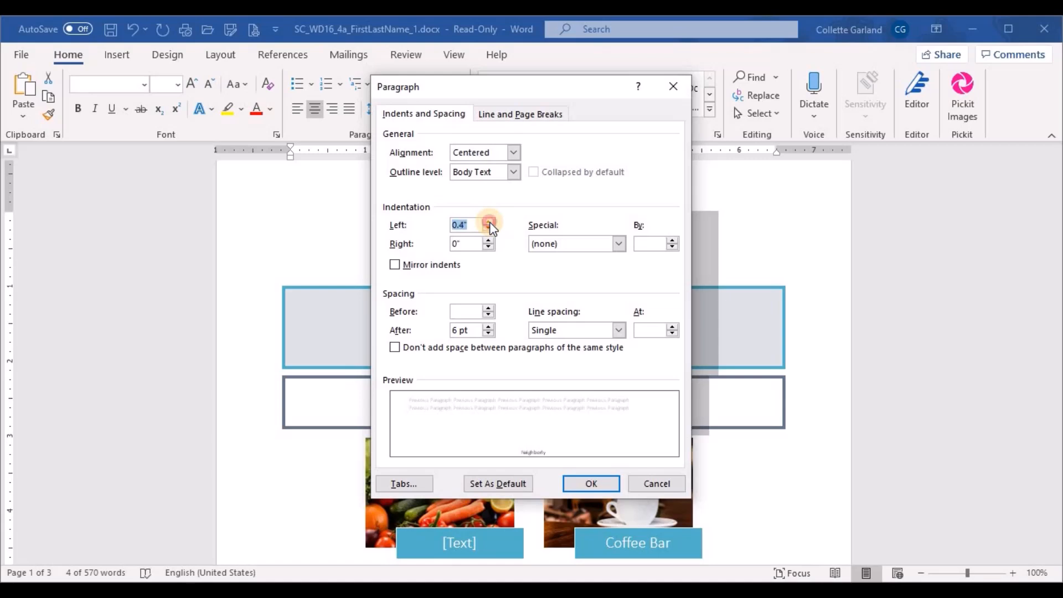
click(489, 223)
click(487, 240)
click(487, 241)
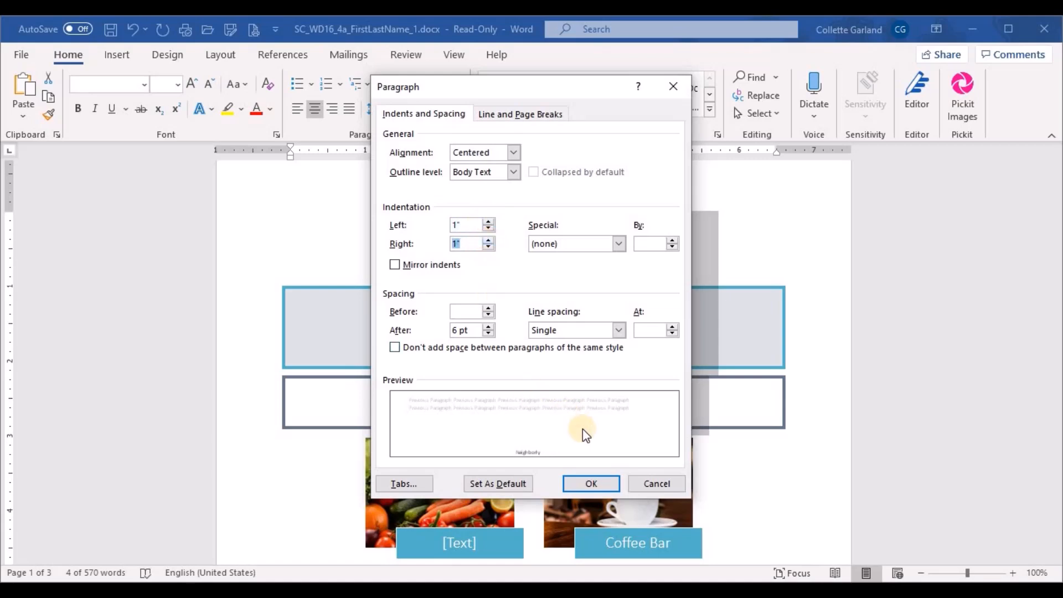
click(575, 483)
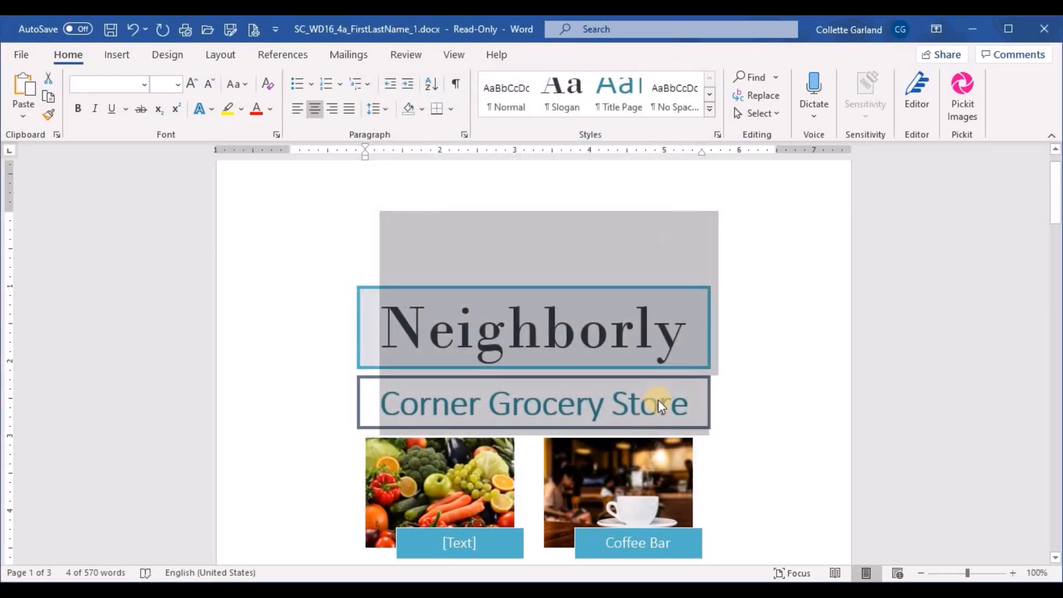
click(757, 344)
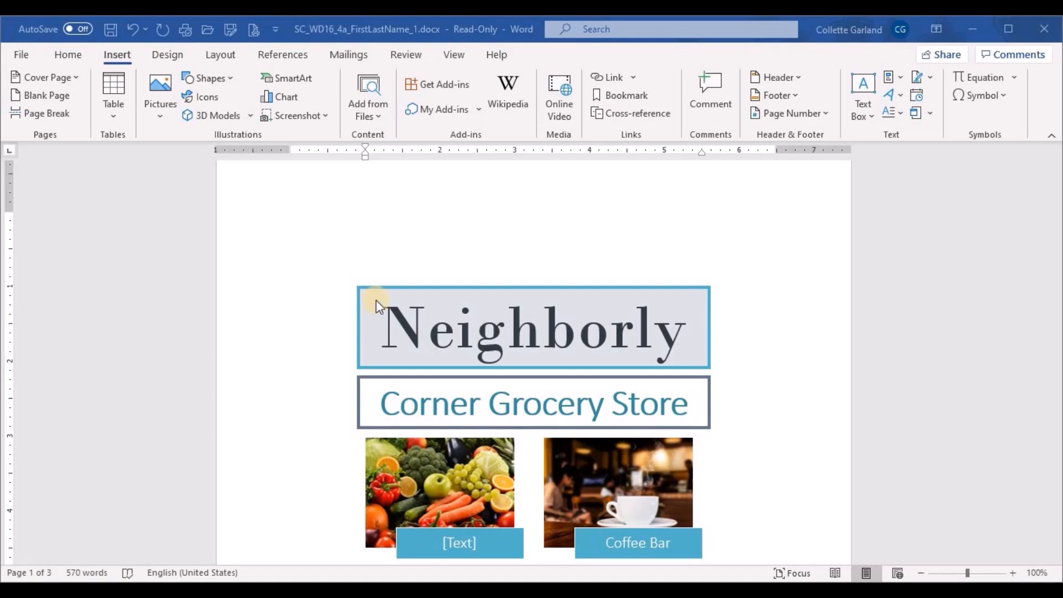
Start a custom watermark for the document and choose the picture watermark type.
click(227, 56)
click(105, 55)
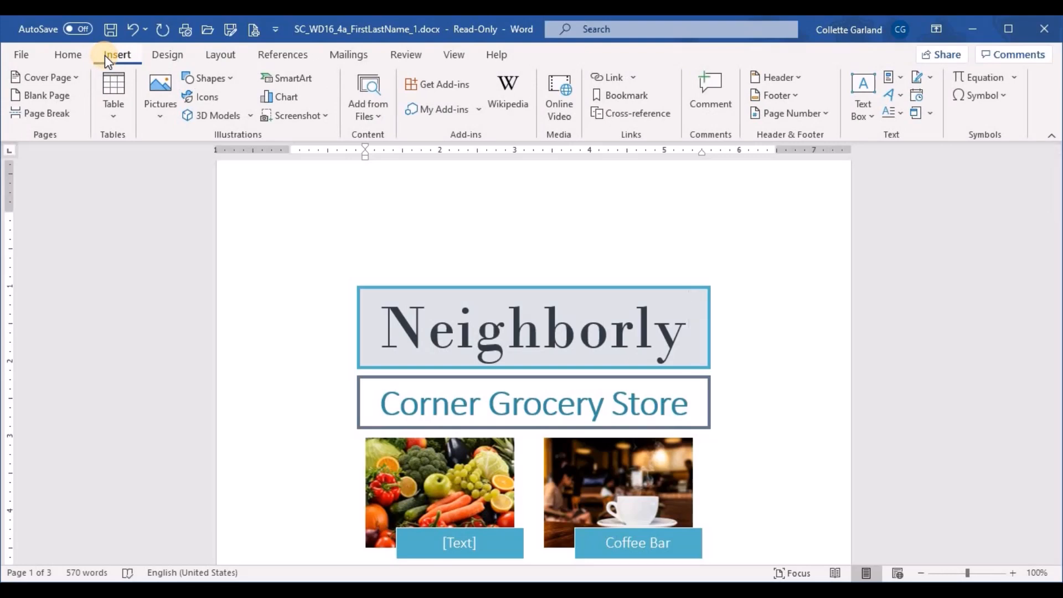
click(217, 55)
click(169, 58)
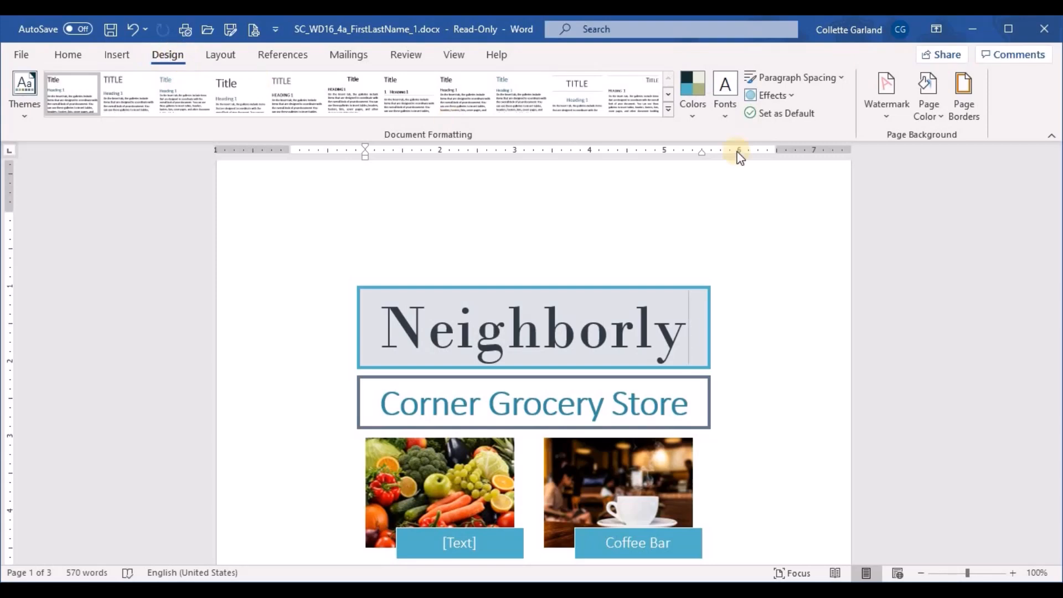
click(896, 107)
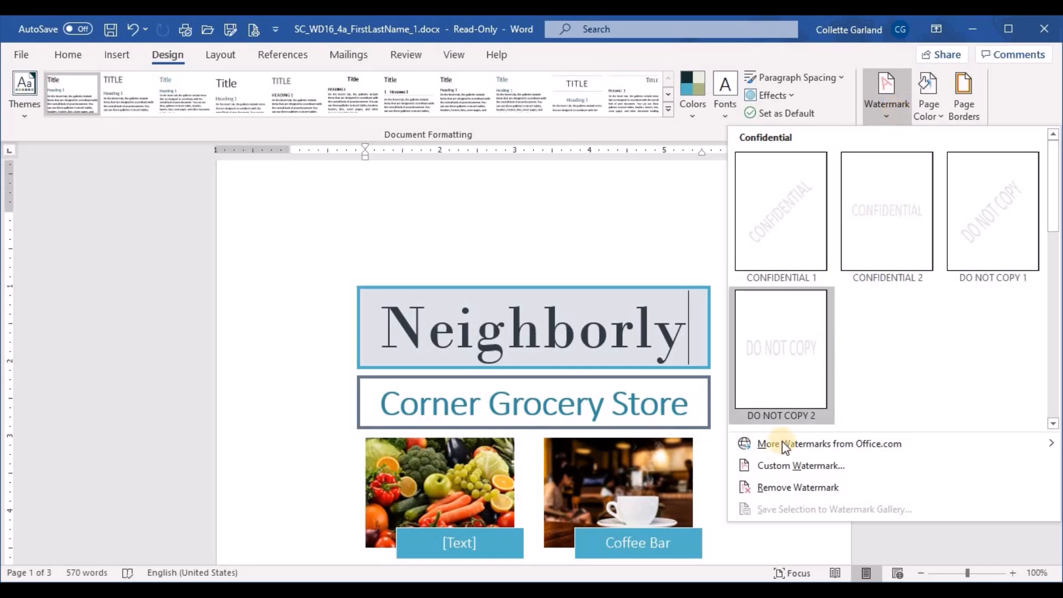
click(745, 466)
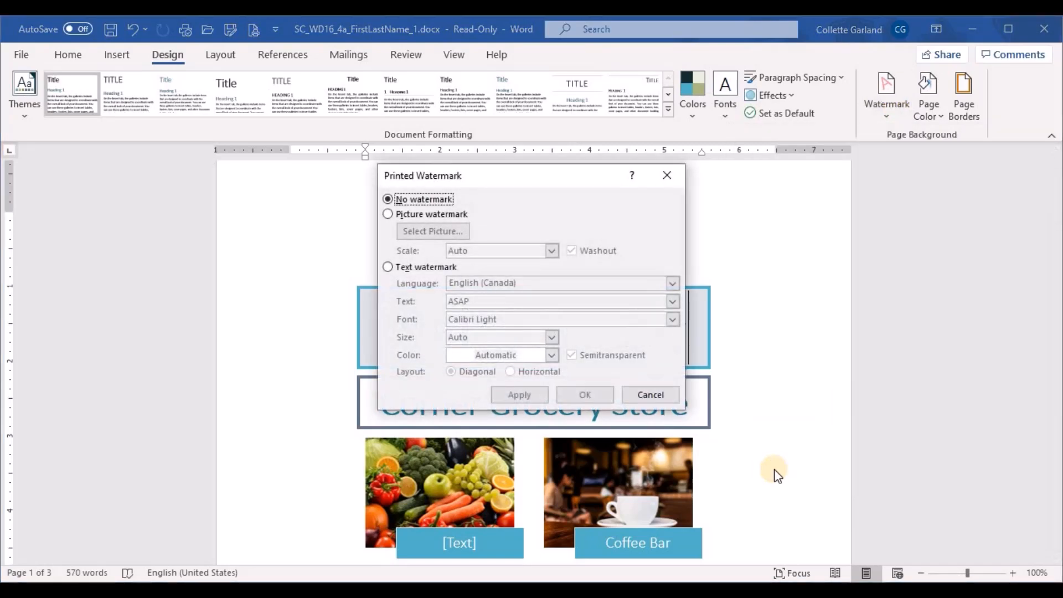
click(388, 215)
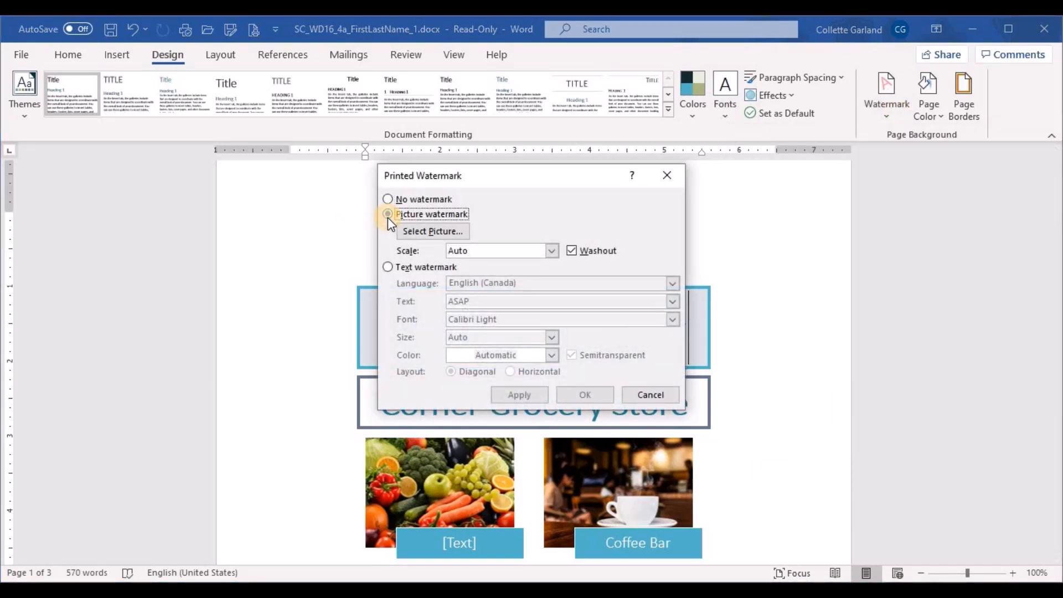
Use Support_SC_WD16_4a_Neighbors.jpg from Downloads as the watermark picture with automatic scale and washout, and apply it to the document.
click(437, 231)
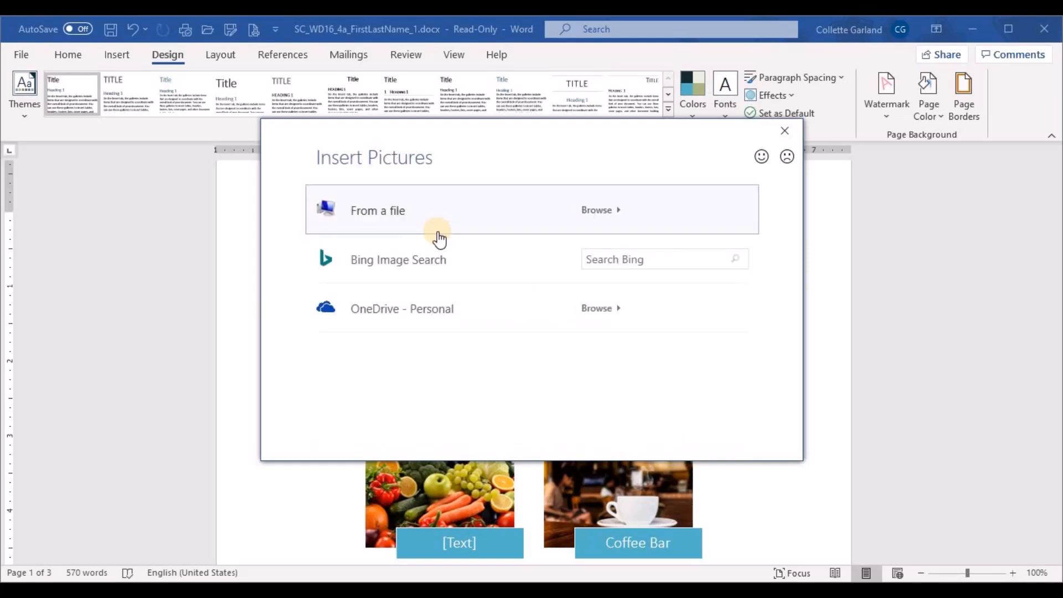
click(489, 223)
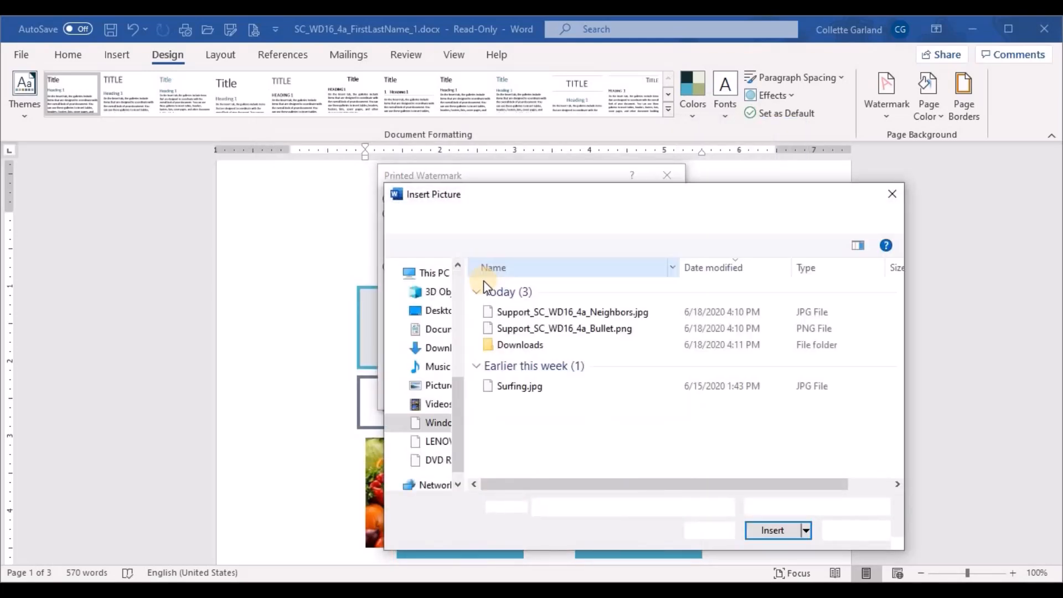
click(436, 352)
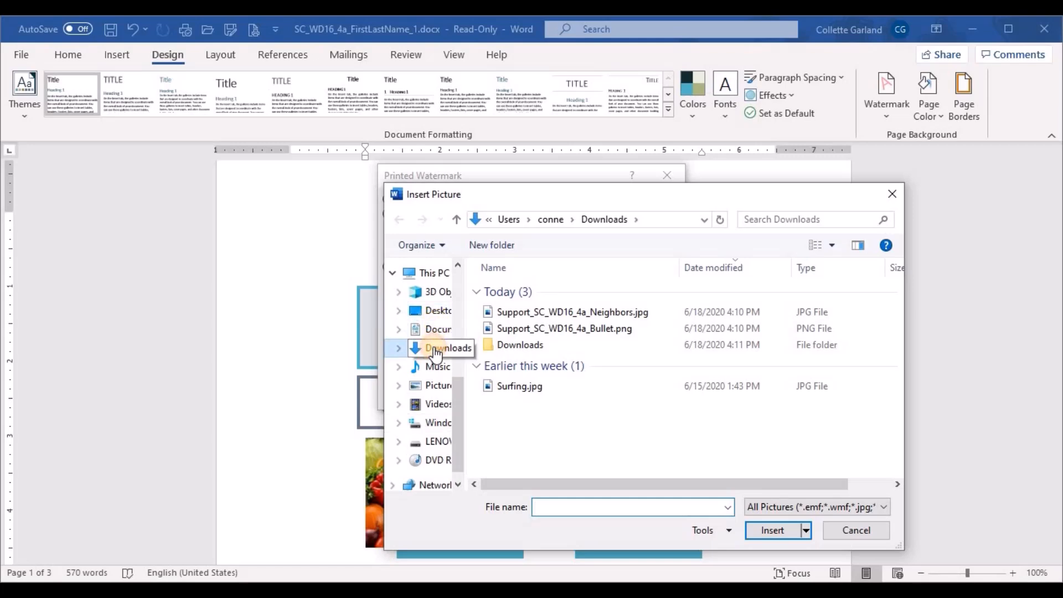
double_click(516, 343)
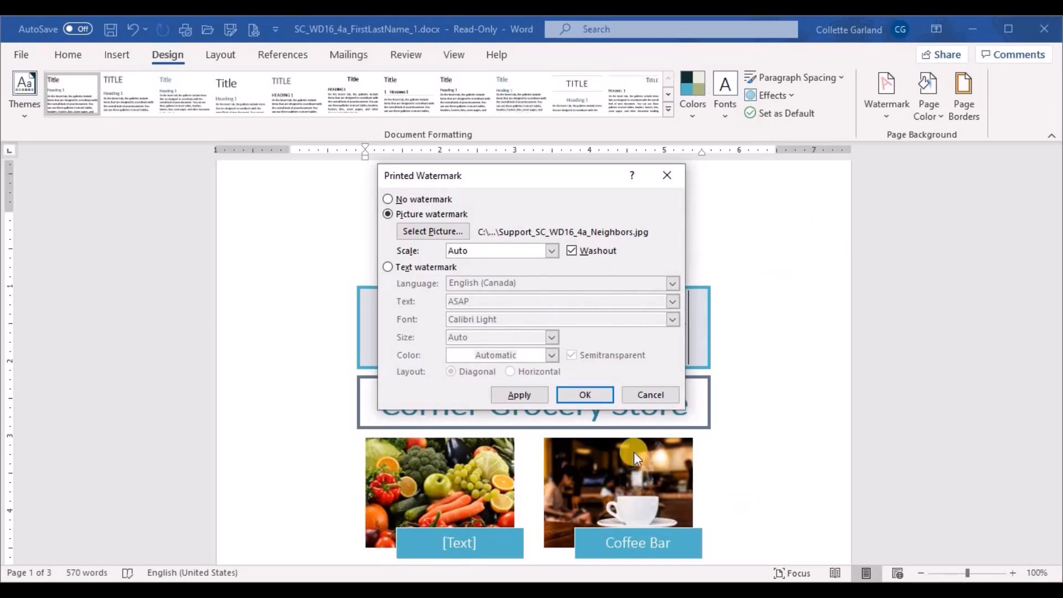
click(533, 395)
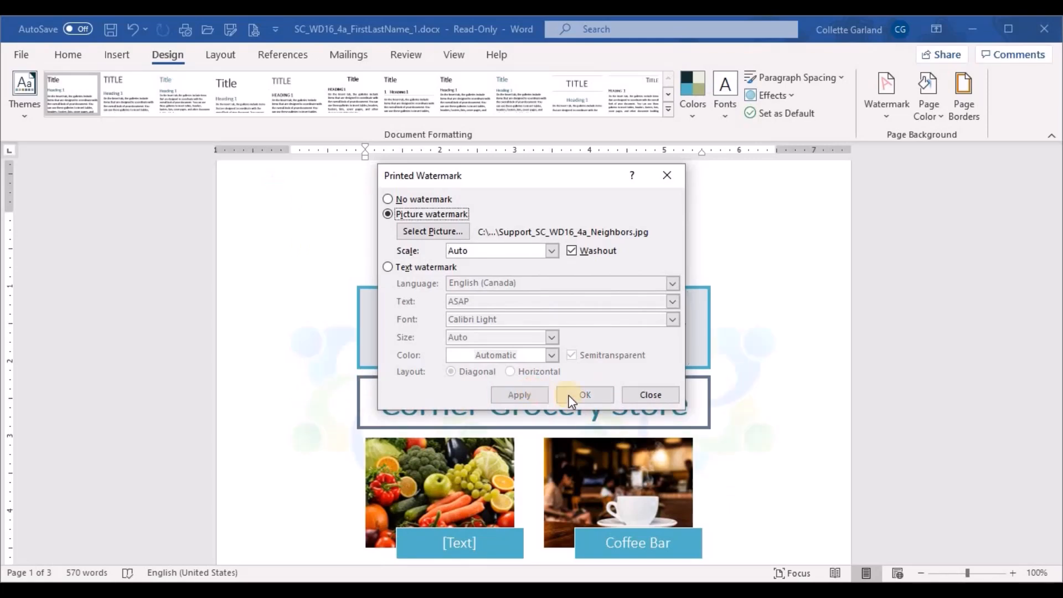
click(634, 392)
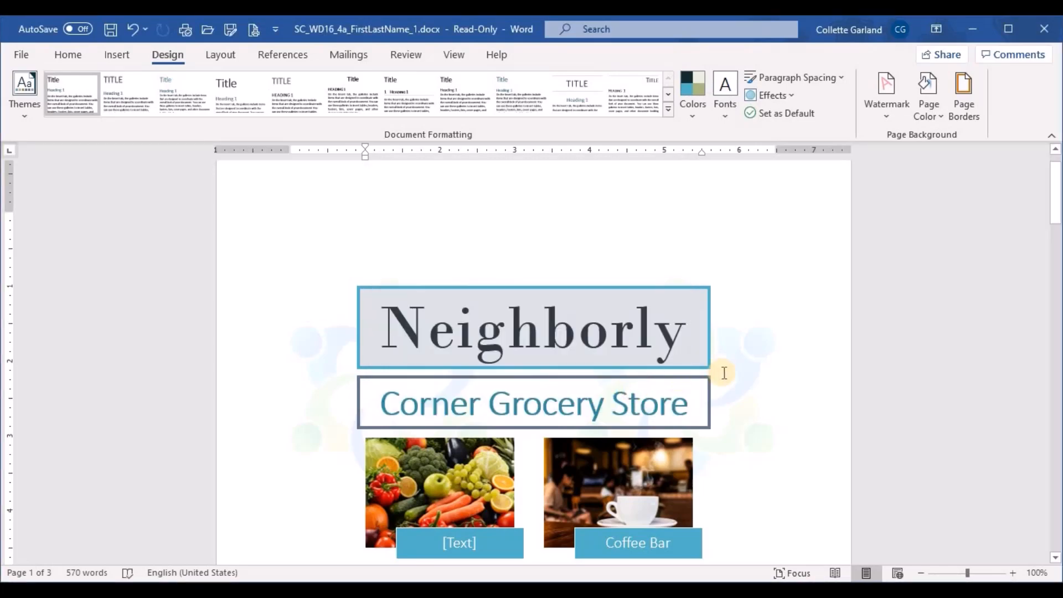
scroll(723, 374, down, 4)
scroll(723, 372, up, 5)
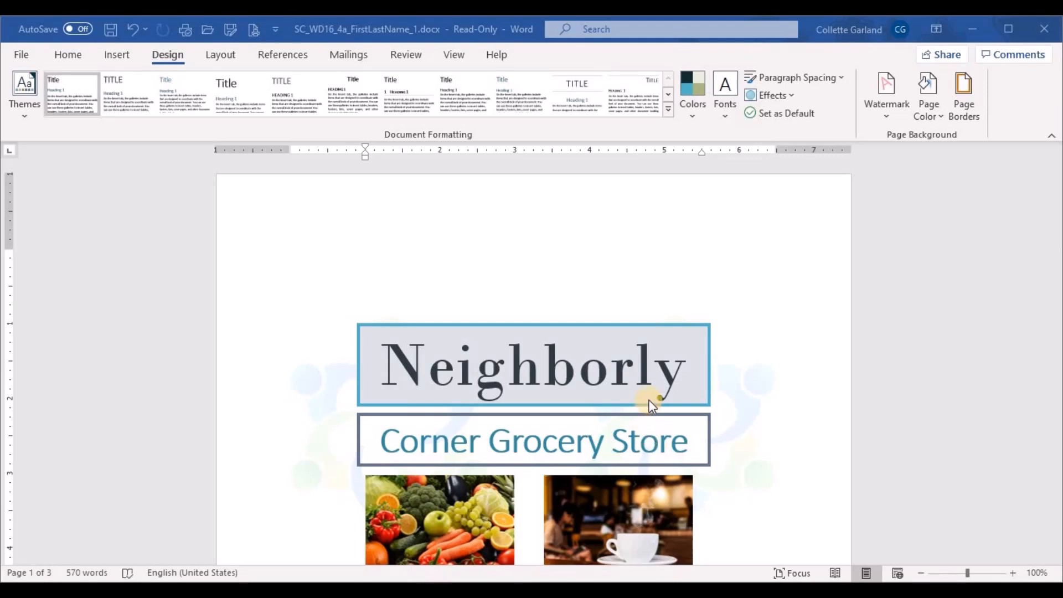
Replace the placeholder caption under the vegetables picture in the SmartArt graphic with "Fresh Produce".
scroll(642, 383, down, 5)
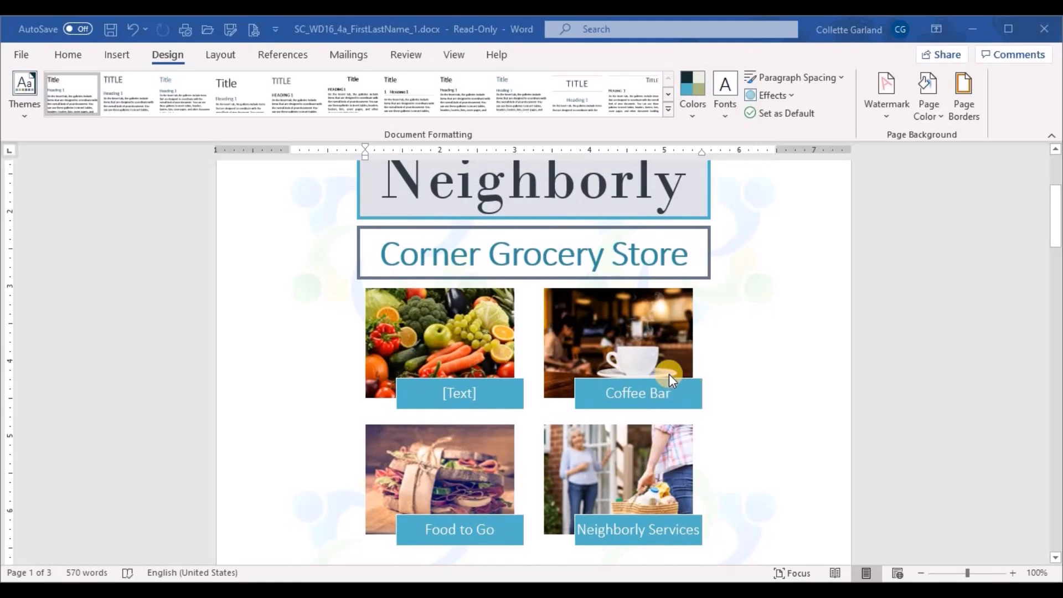
click(477, 394)
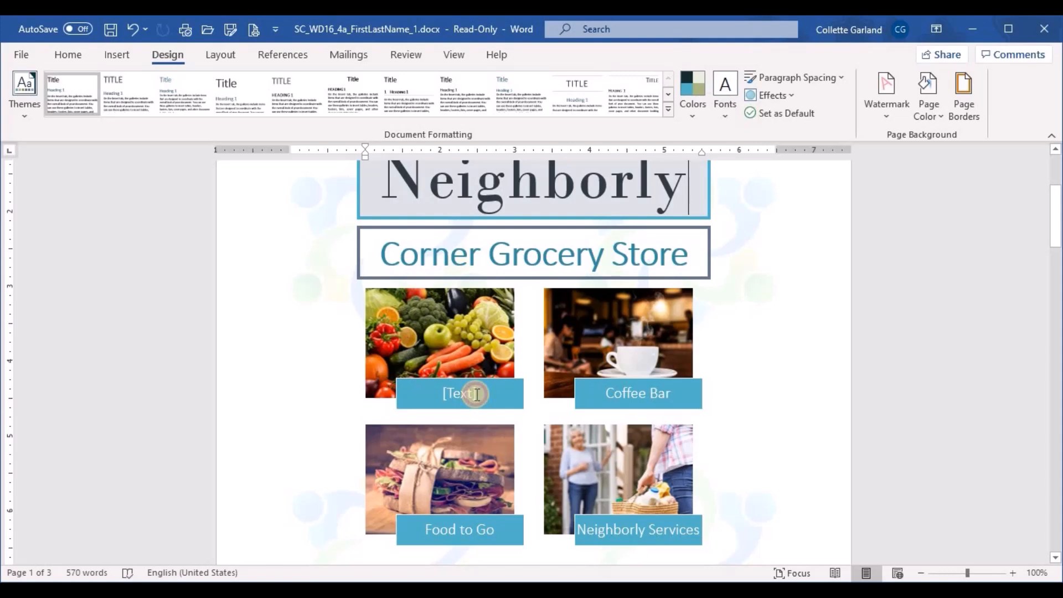
click(476, 394)
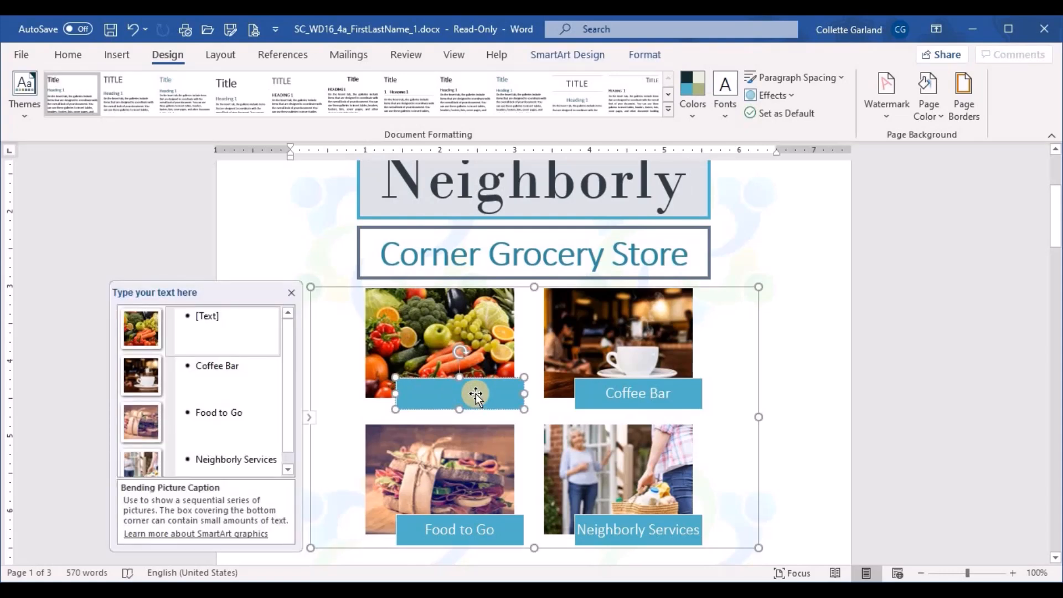
double_click(476, 393)
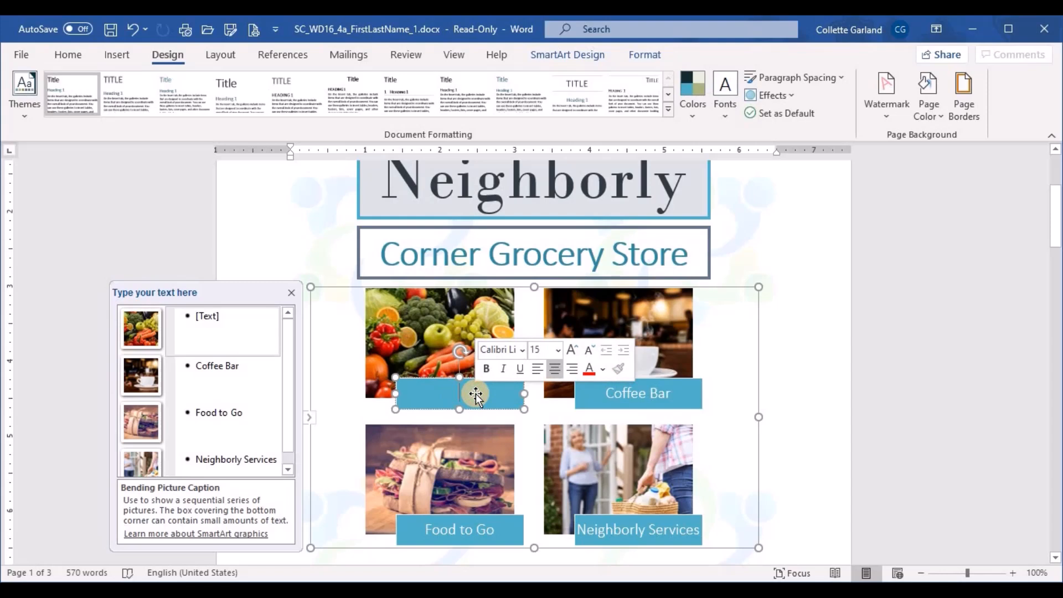
text(Fresh Produce)
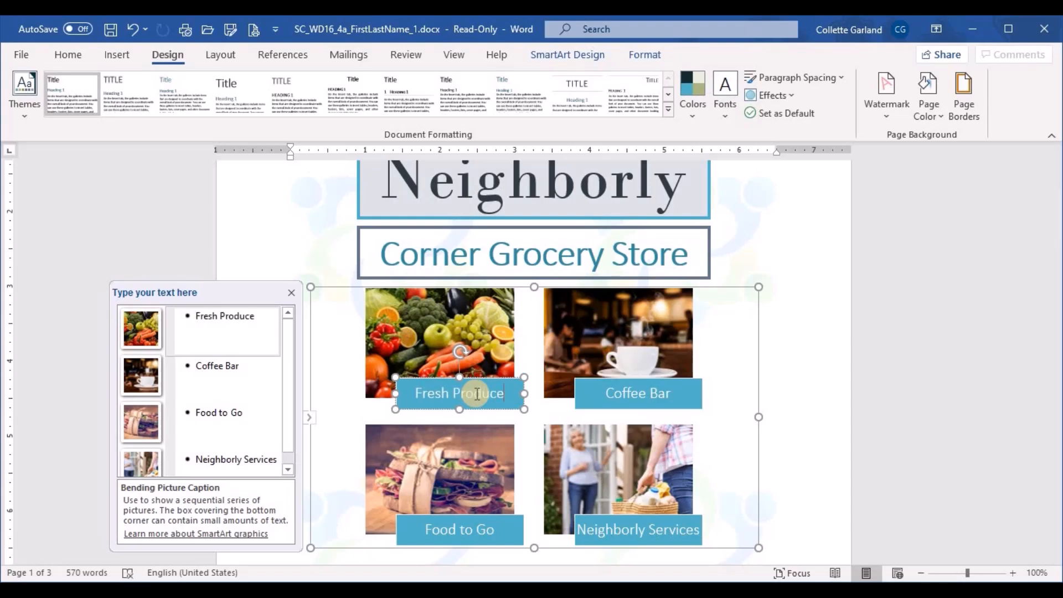
click(814, 315)
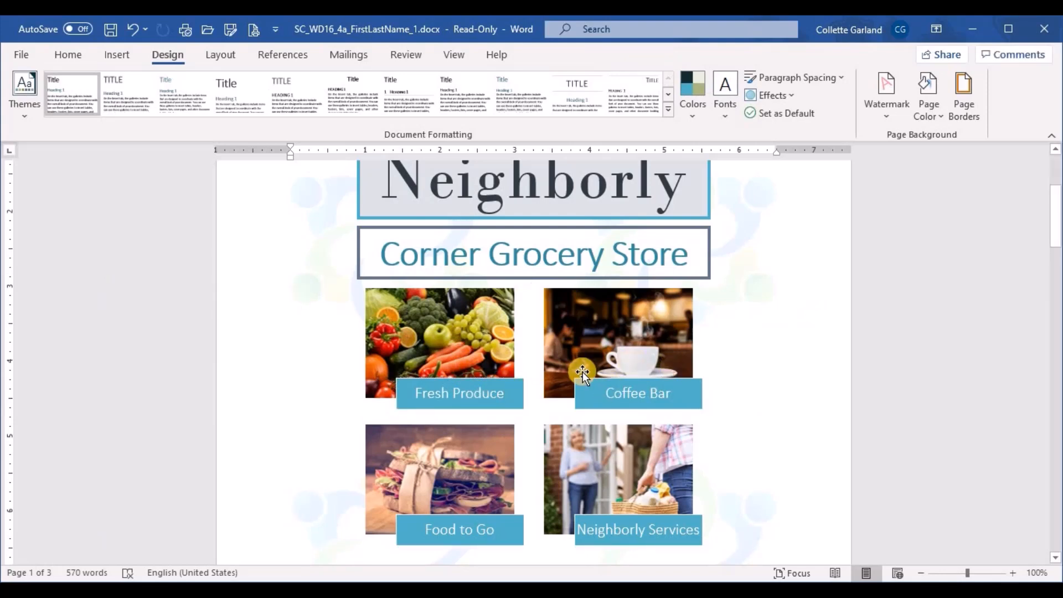
Recolor the whole SmartArt graphic with the fourth Accent 1 color variation and apply the fifth SmartArt style to it.
click(620, 329)
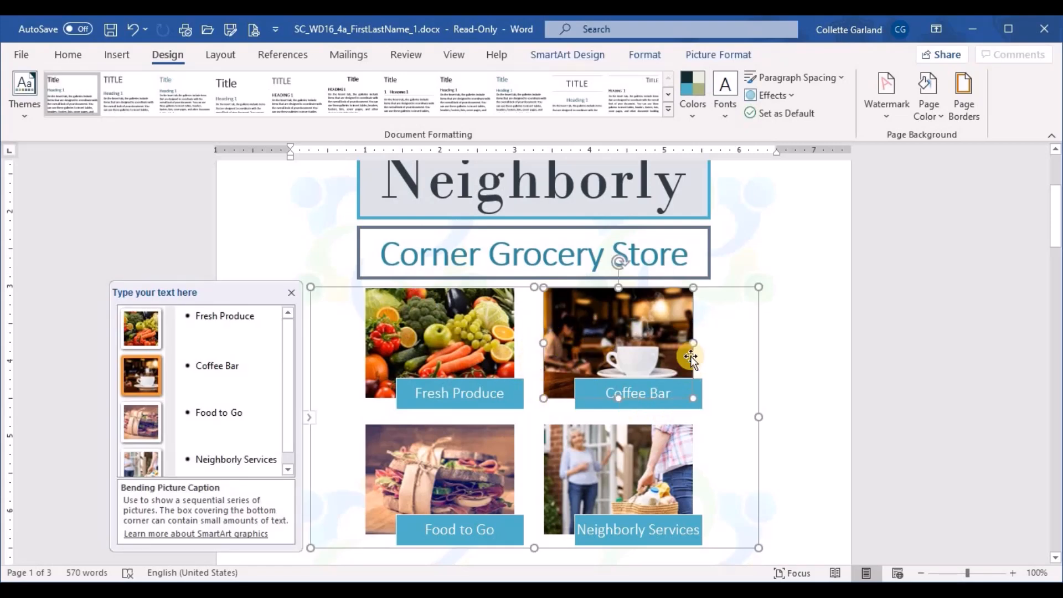
click(755, 329)
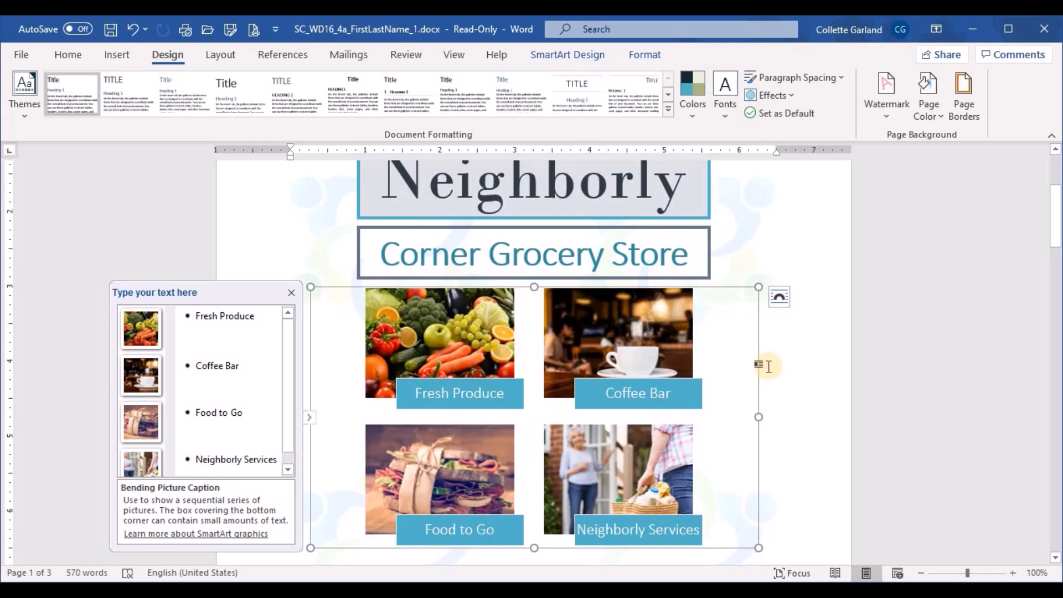
click(597, 62)
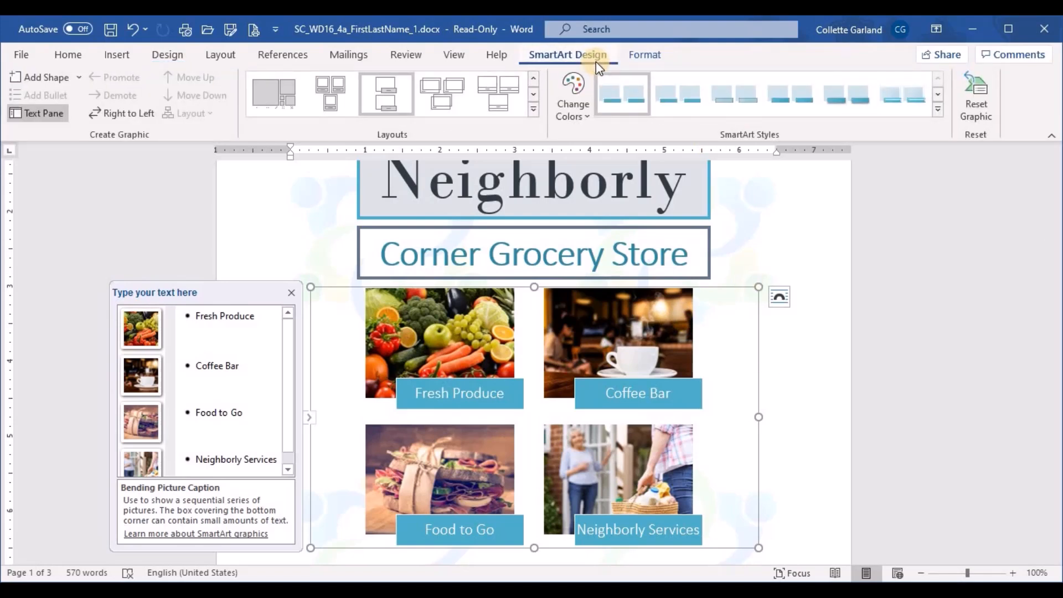
click(577, 115)
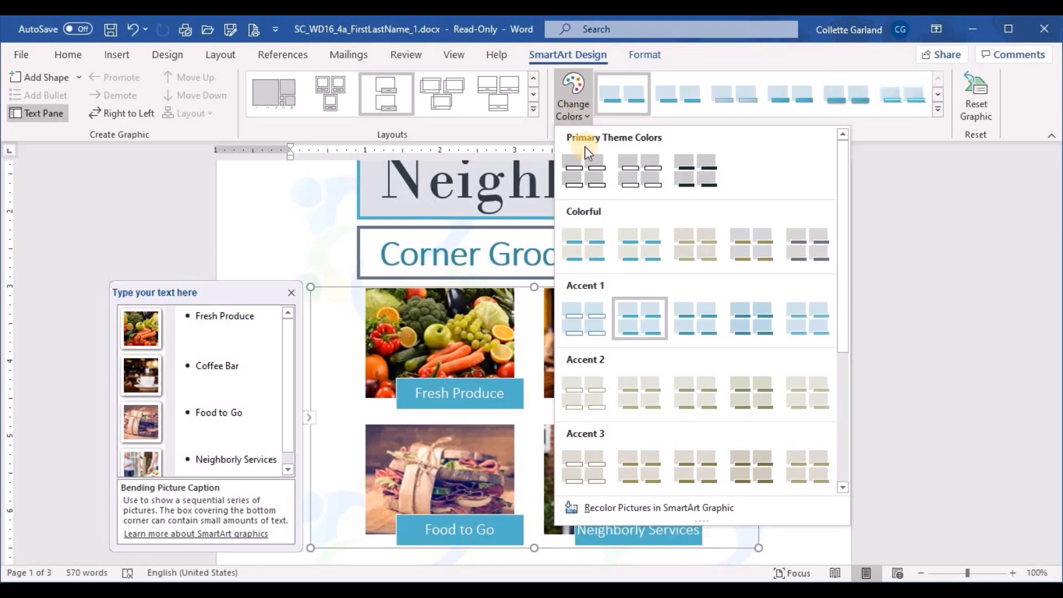
scroll(689, 349, down, 3)
scroll(689, 354, up, 3)
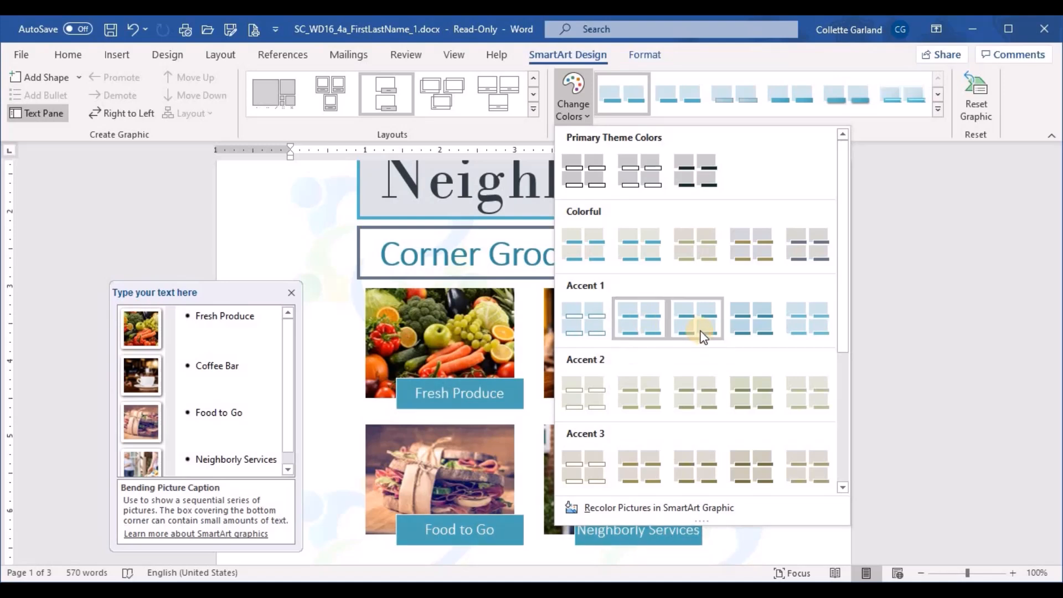
click(749, 328)
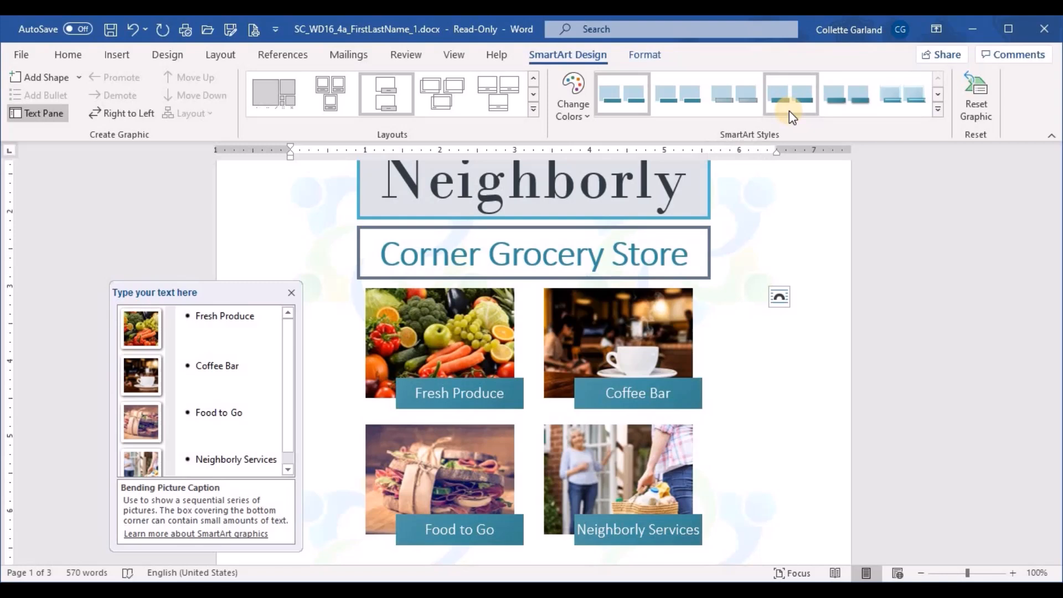
click(840, 115)
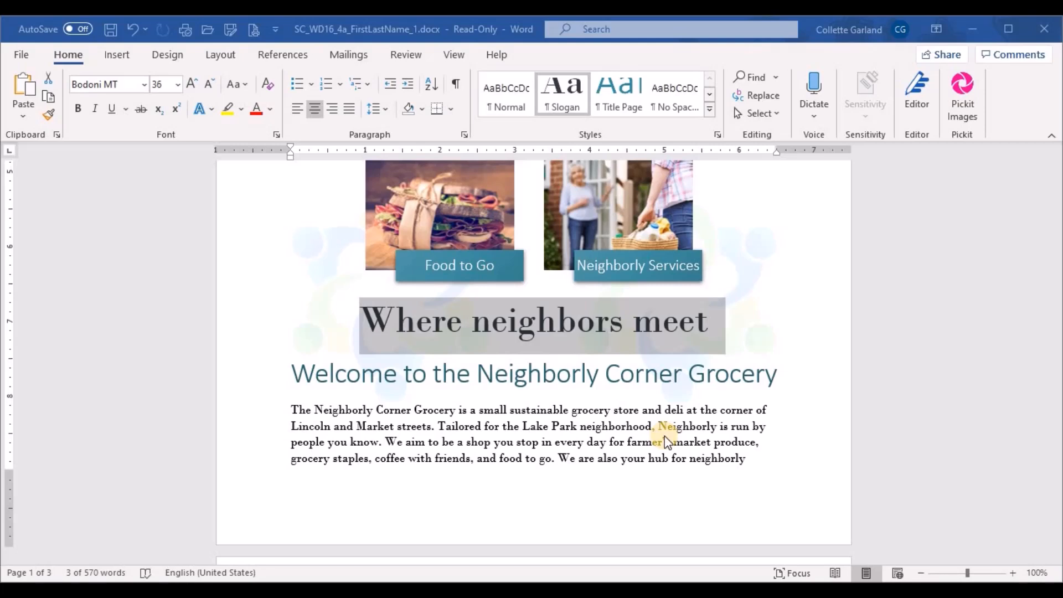
Set the character spacing of the "Where neighbors meet" slogan to Expanded and raise the amount above 1 pt.
scroll(664, 432, up, 5)
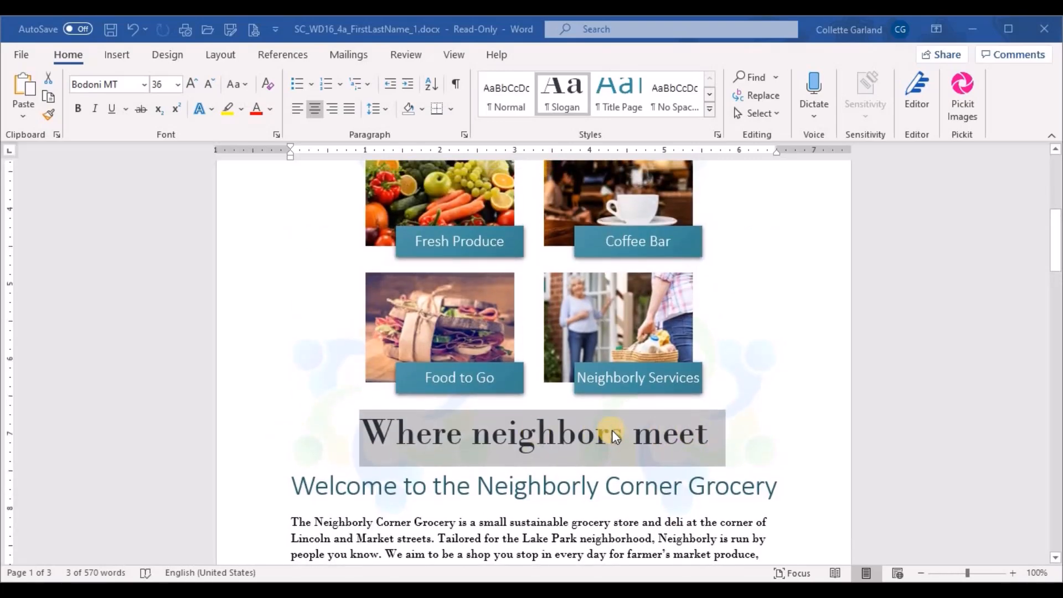
click(276, 135)
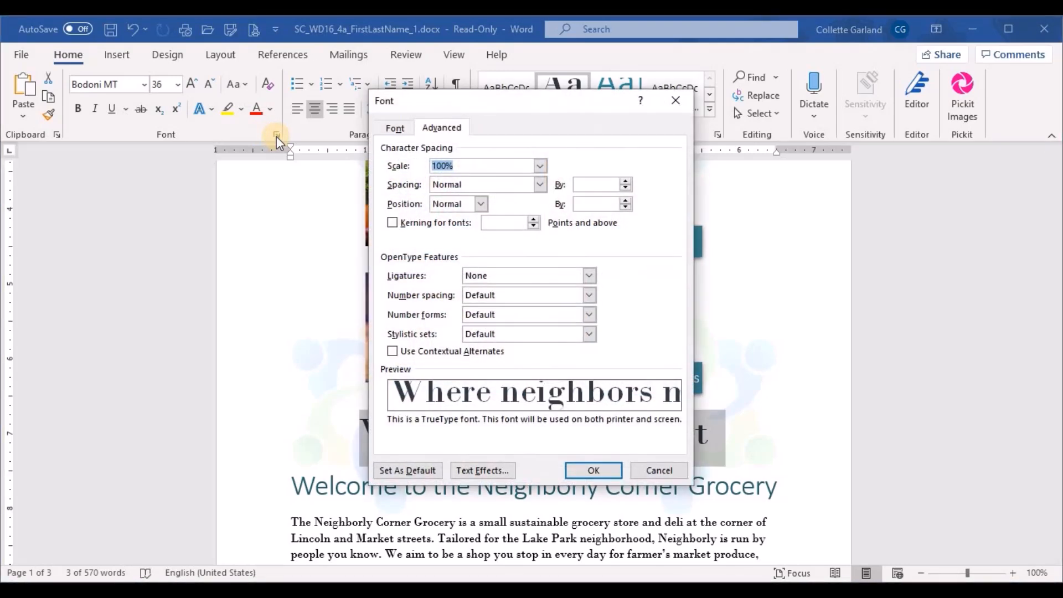
click(395, 128)
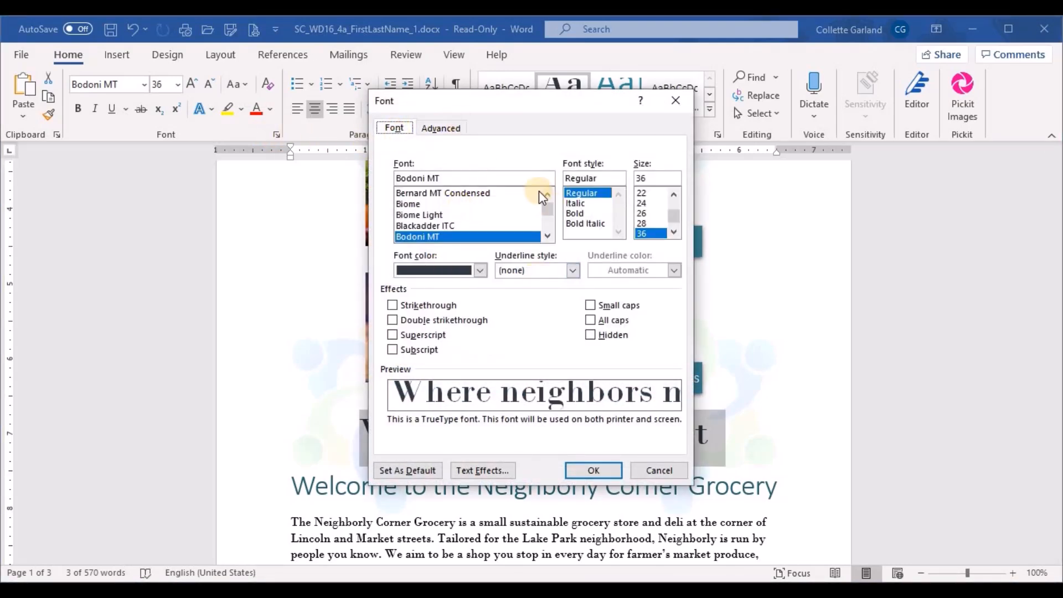
click(435, 127)
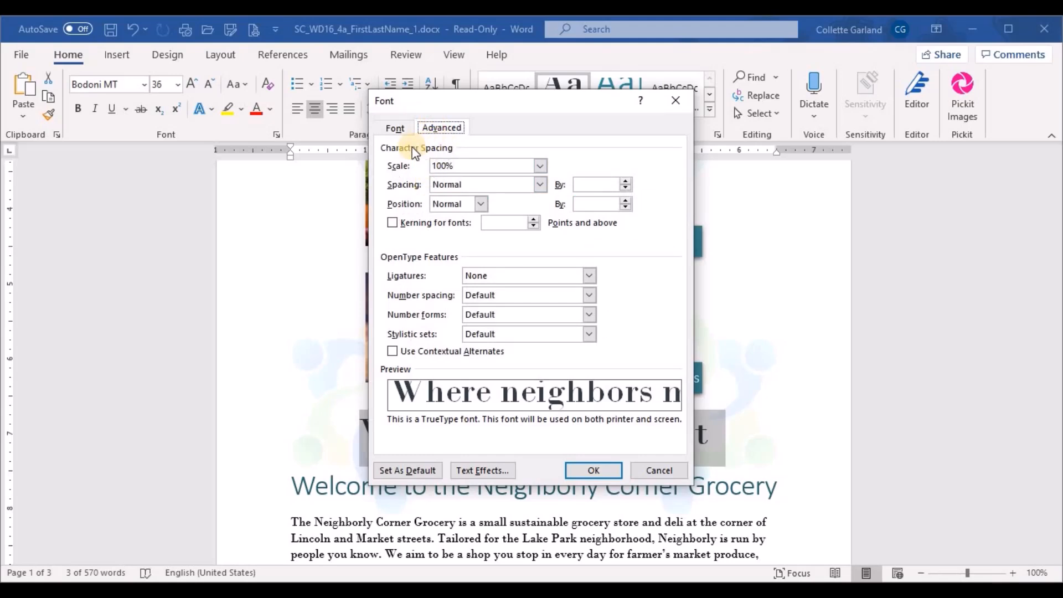
click(546, 187)
click(504, 208)
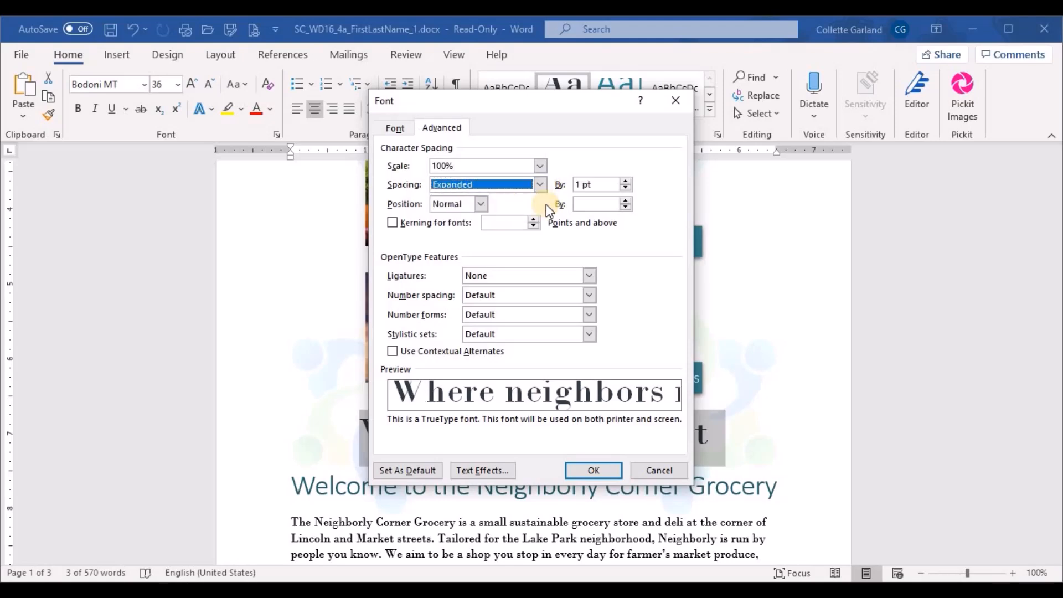
click(629, 181)
click(628, 181)
click(629, 181)
click(629, 181)
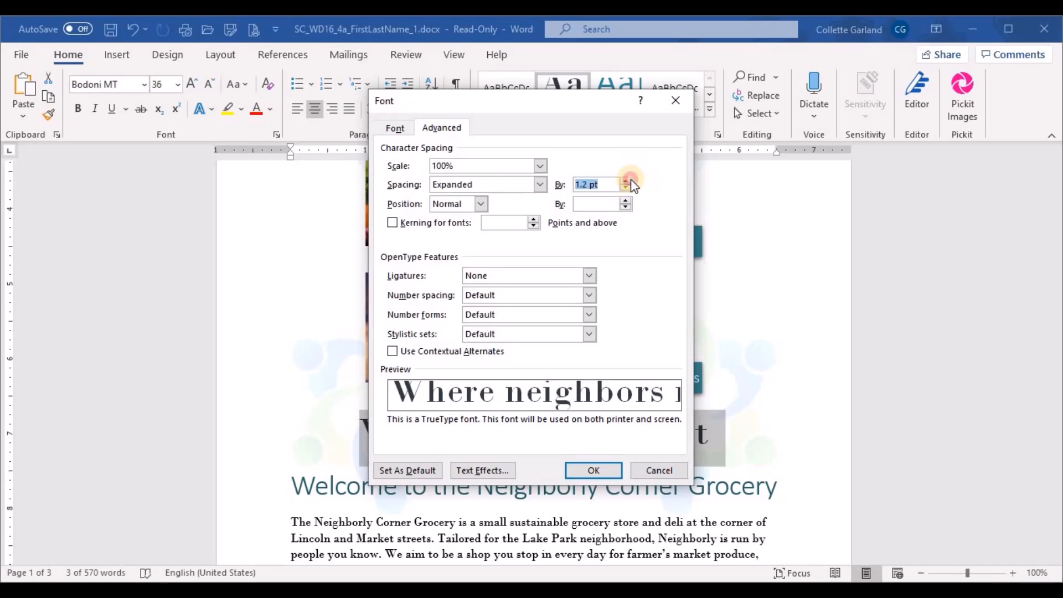
click(593, 470)
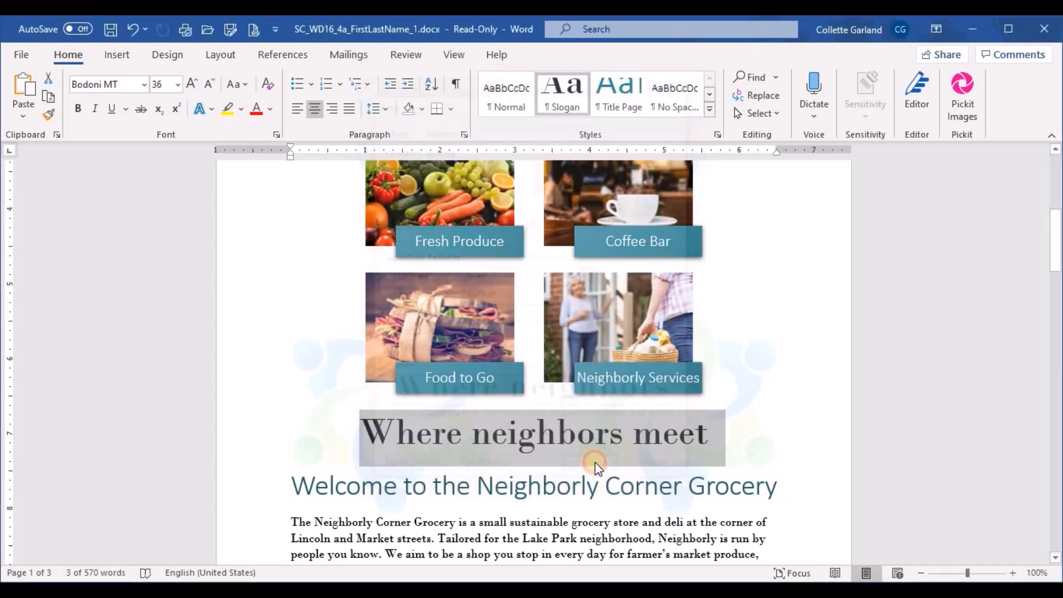
click(736, 344)
click(780, 400)
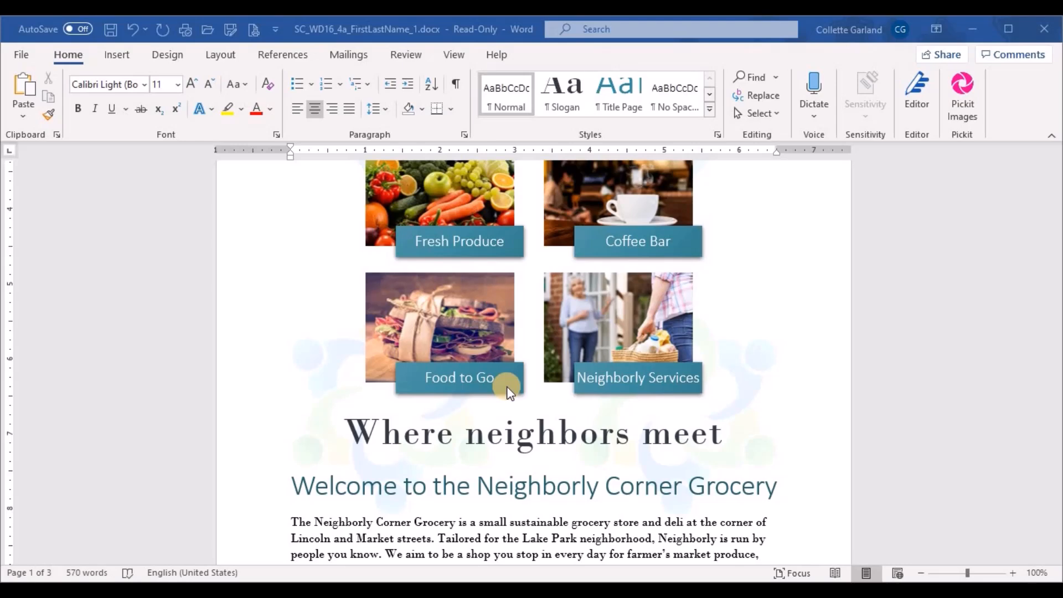
Insert a Next Page section break before the "Welcome to the Neighborly Corner Grocery" heading.
scroll(498, 372, down, 3)
click(294, 371)
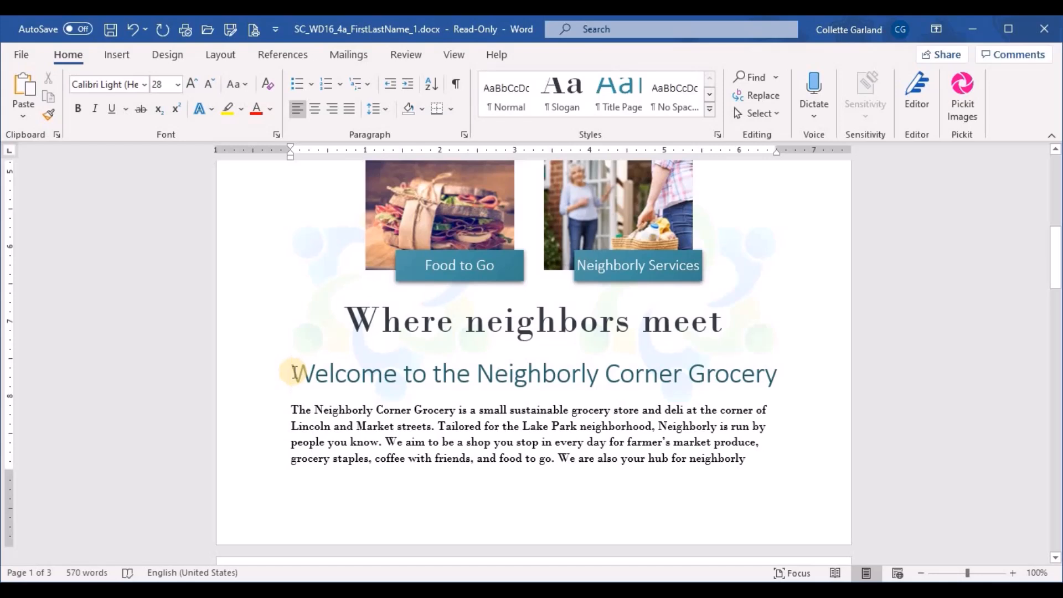
click(128, 51)
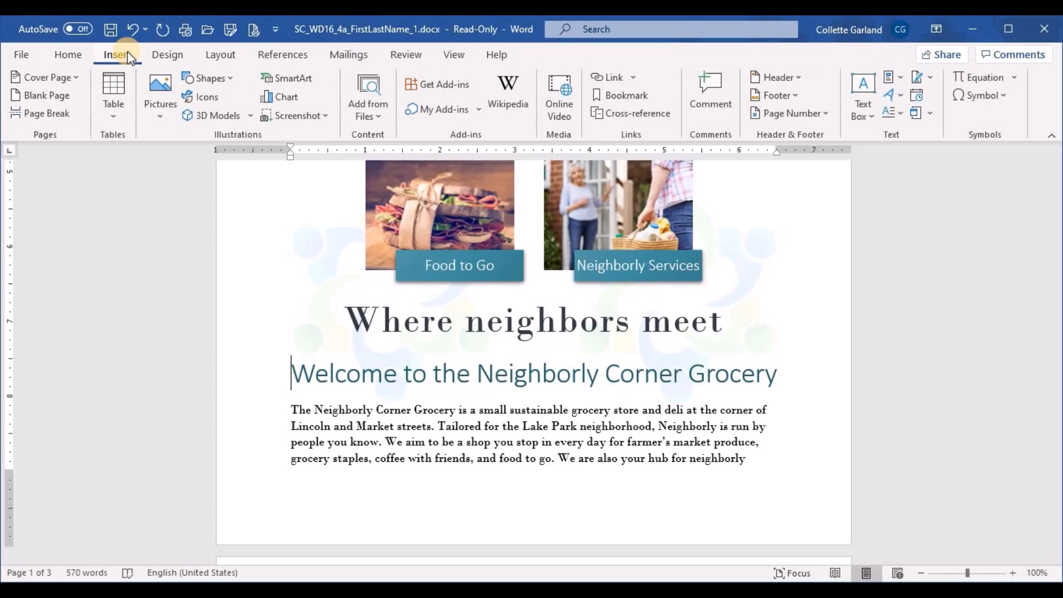
click(214, 61)
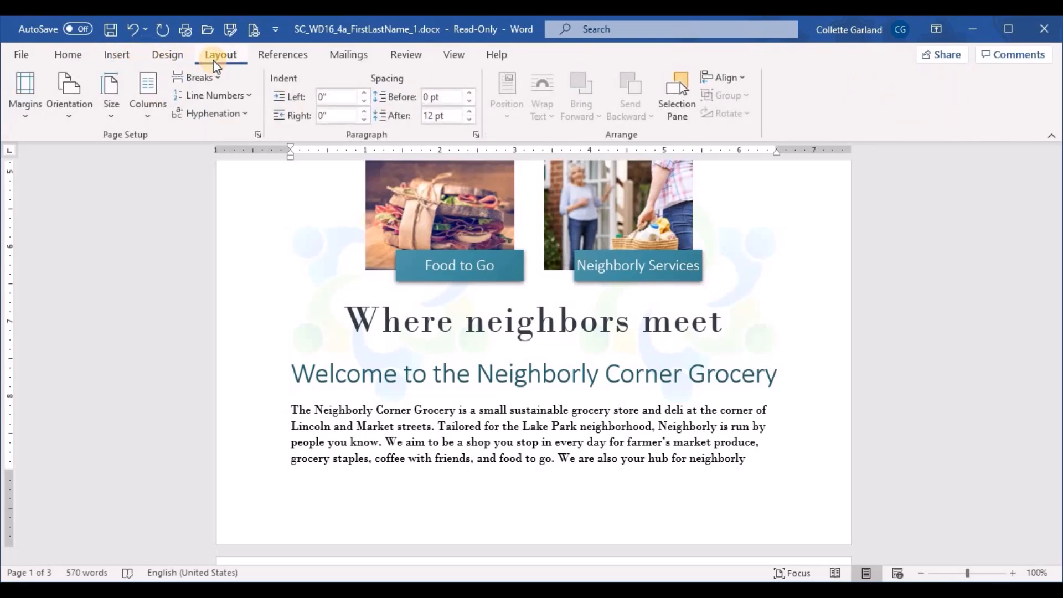
click(219, 74)
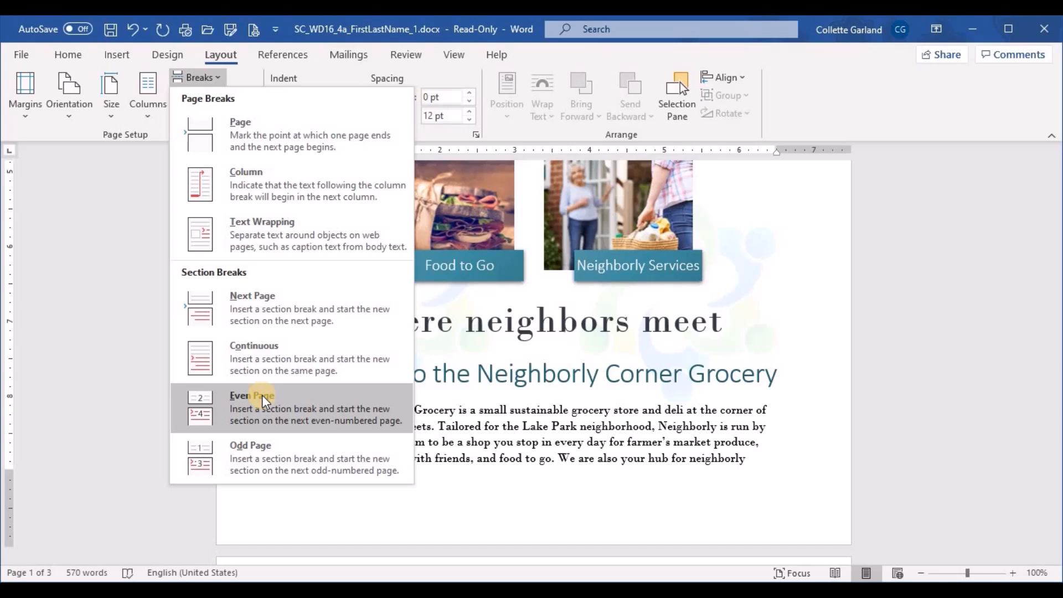
click(273, 304)
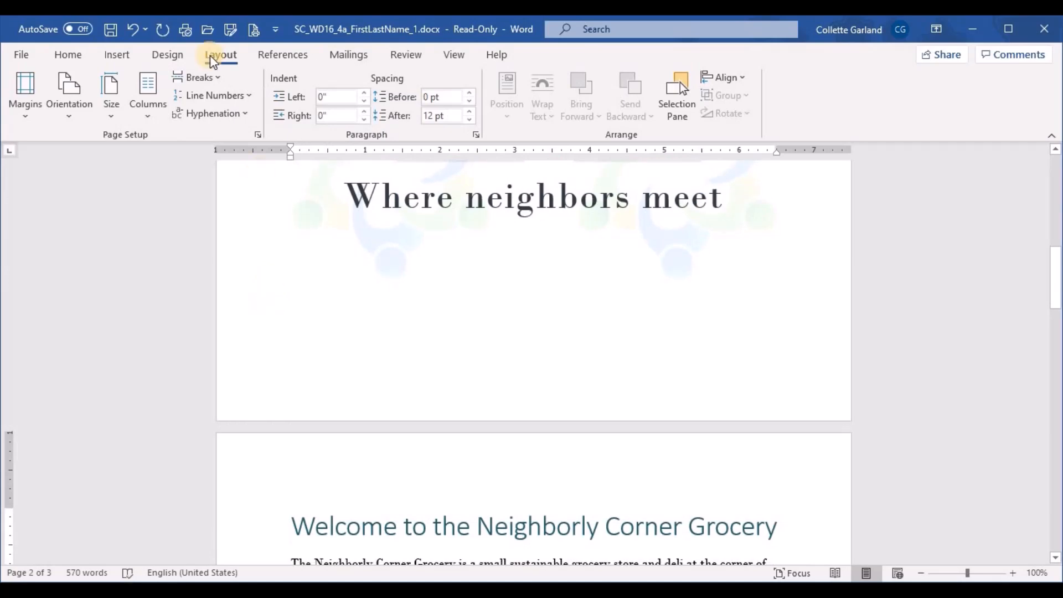
click(119, 56)
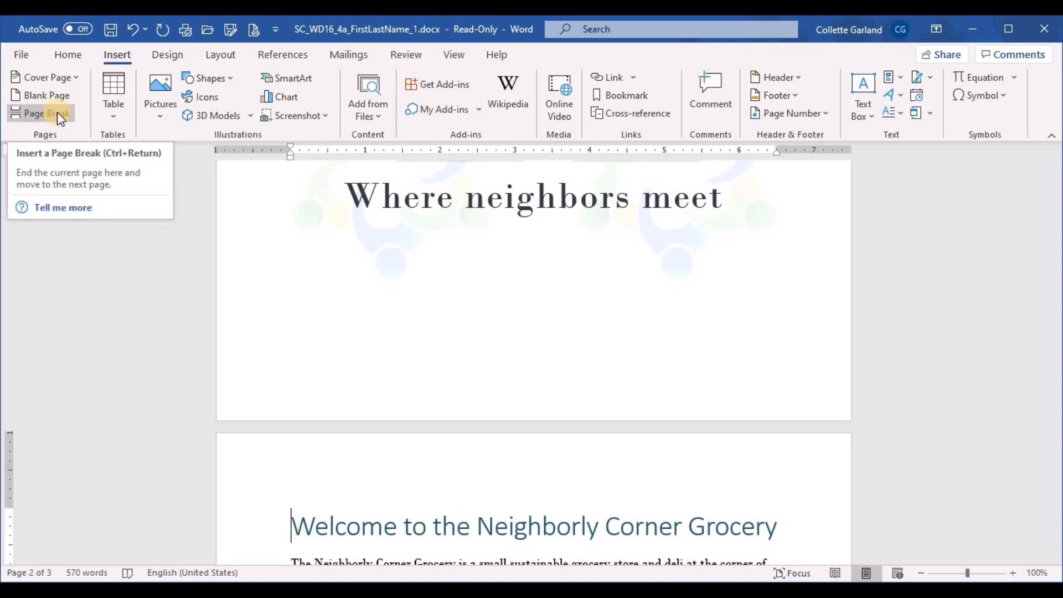
click(209, 57)
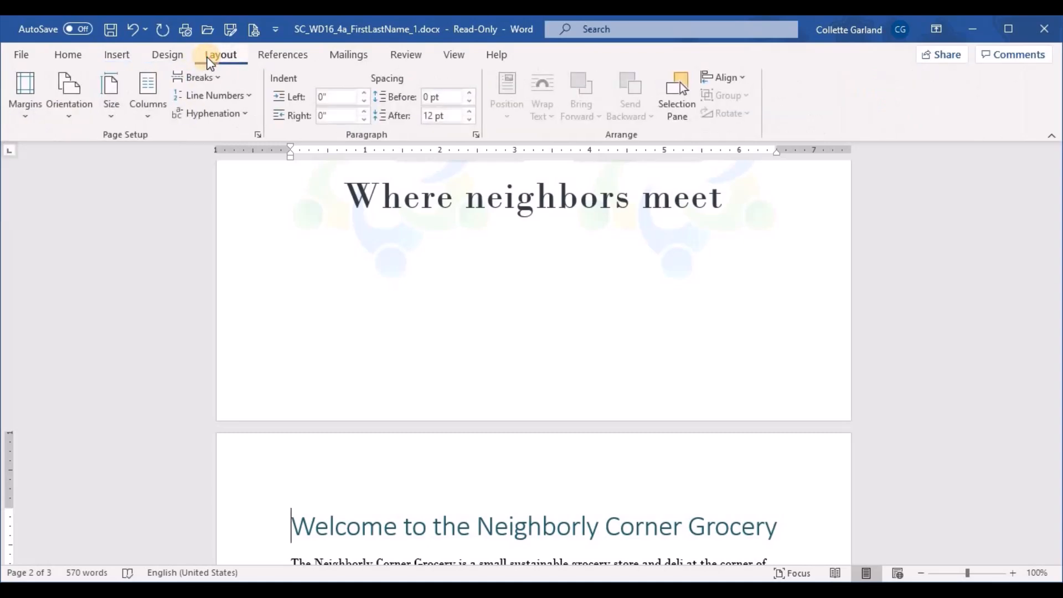
click(220, 78)
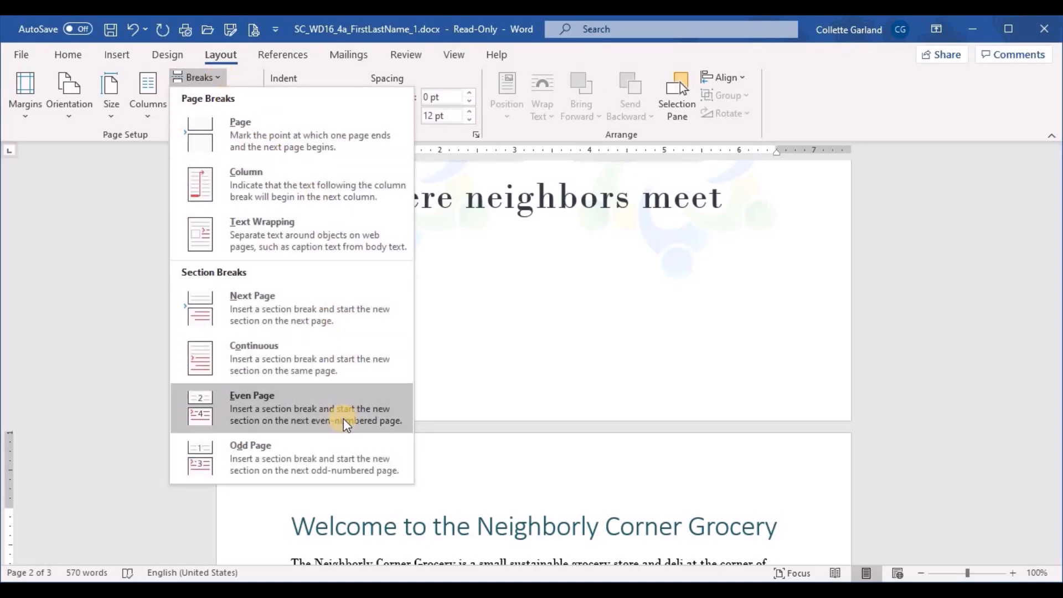
click(474, 320)
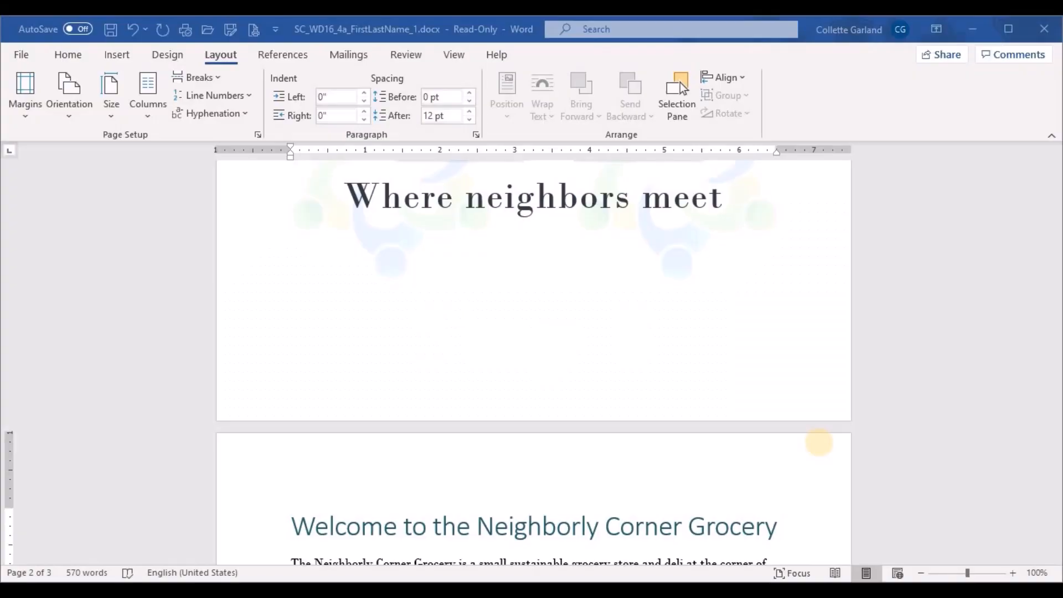
Clear all formatting from the introductory paragraph under the "Welcome to the Neighborly Corner Grocery" heading.
scroll(743, 370, down, 5)
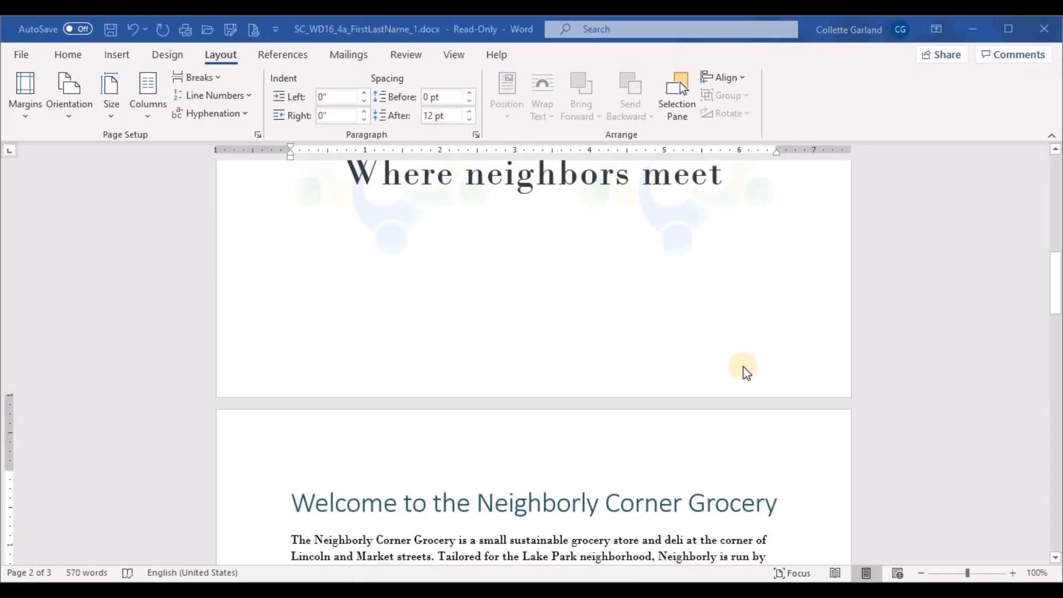
scroll(743, 366, down, 4)
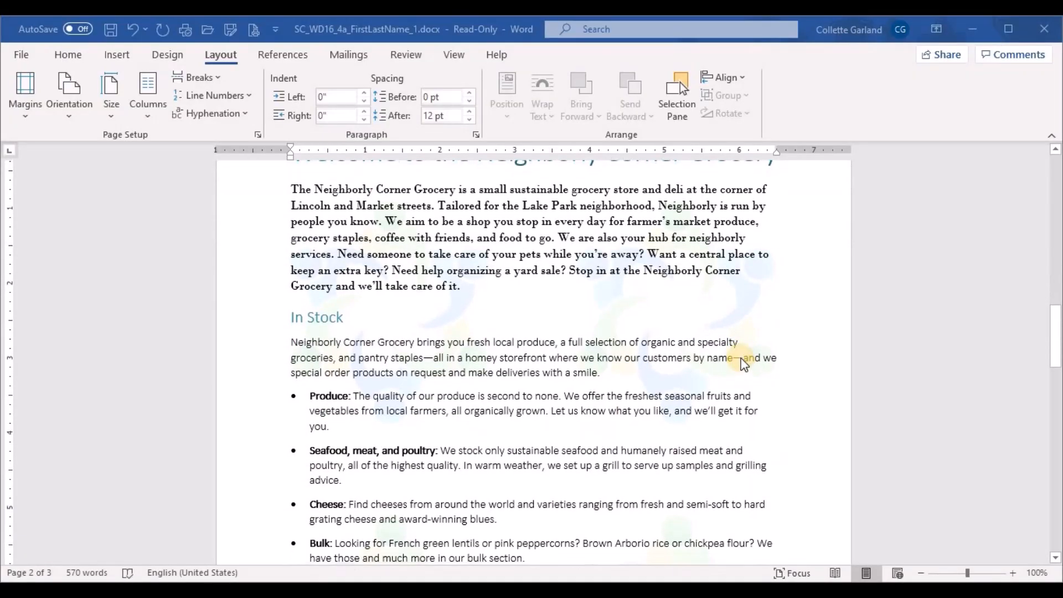
scroll(653, 268, up, 2)
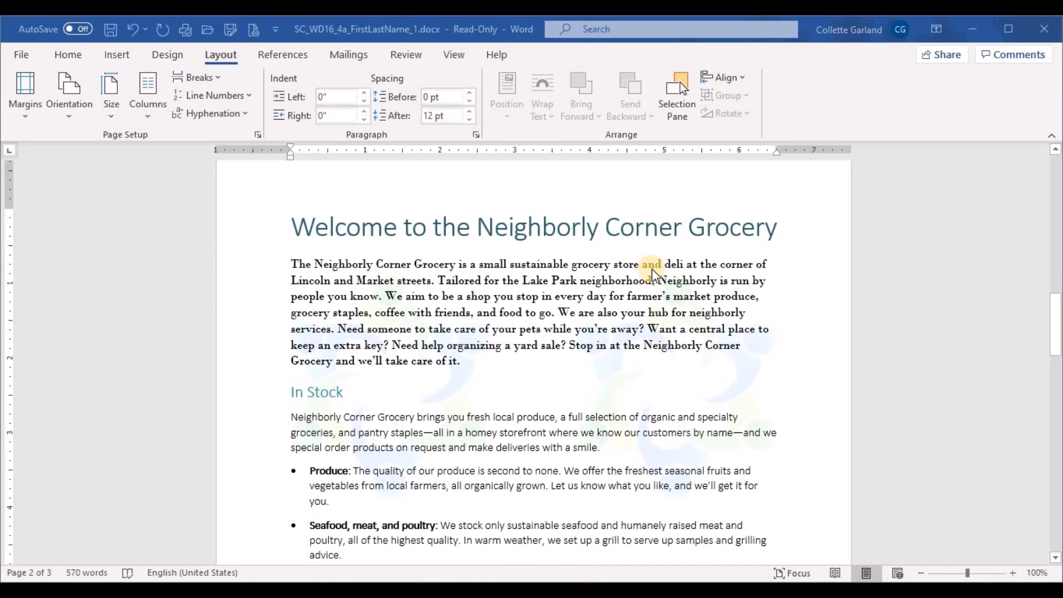
scroll(652, 269, down, 1)
click(291, 227)
drag(291, 227, 471, 337)
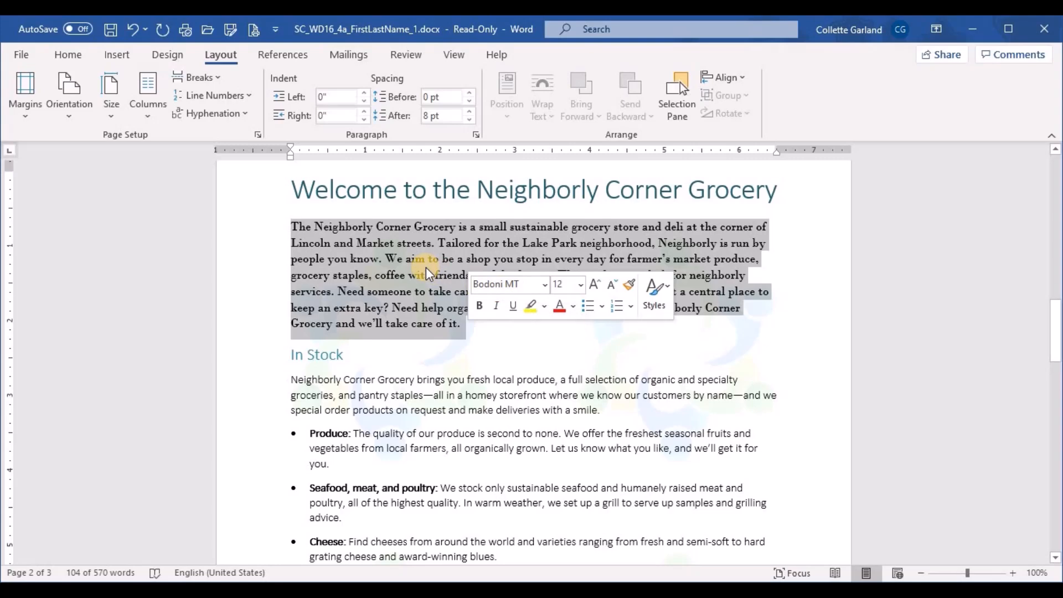
click(67, 53)
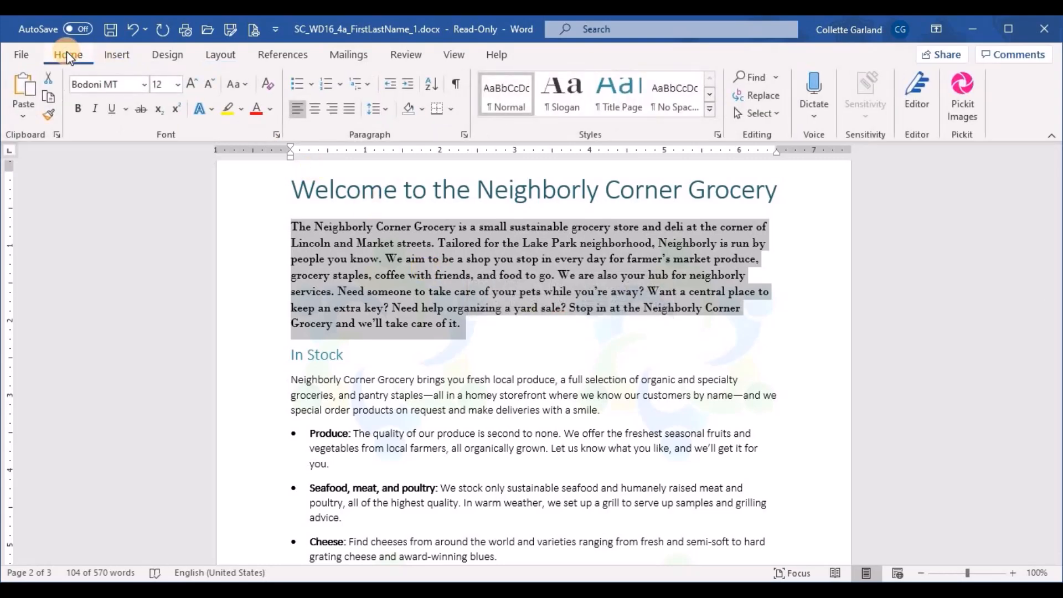
click(273, 90)
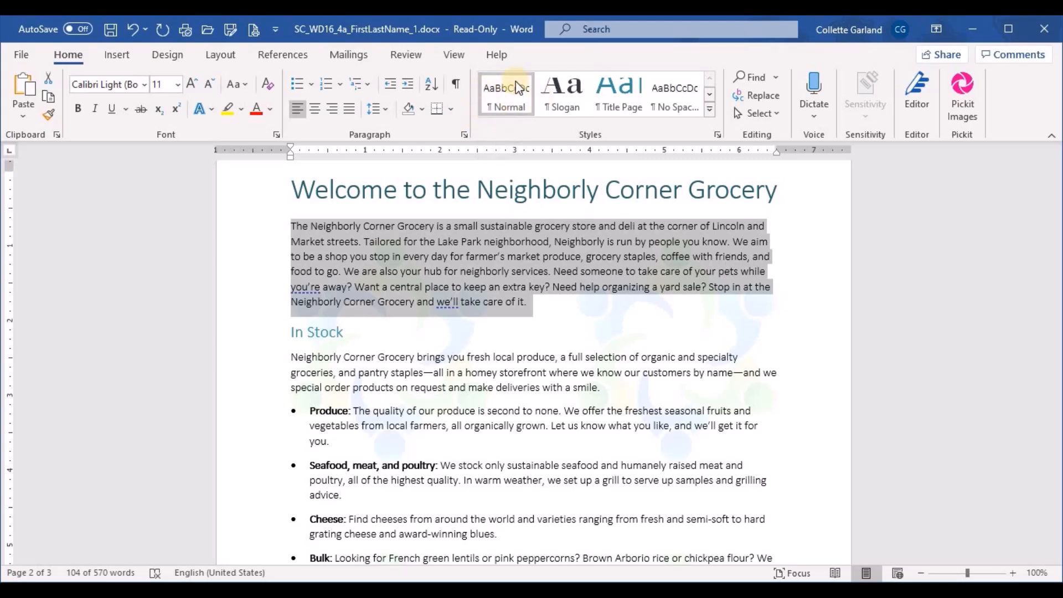
click(480, 246)
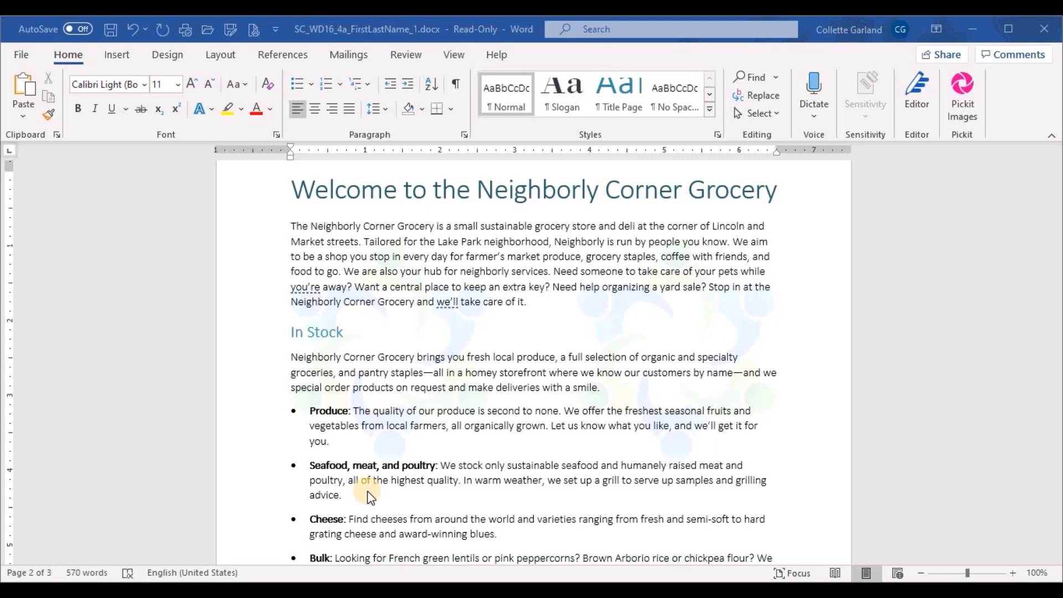
Sort the bulleted list under the "In Stock" heading by paragraph text in ascending order.
scroll(379, 463, down, 1)
scroll(377, 460, down, 3)
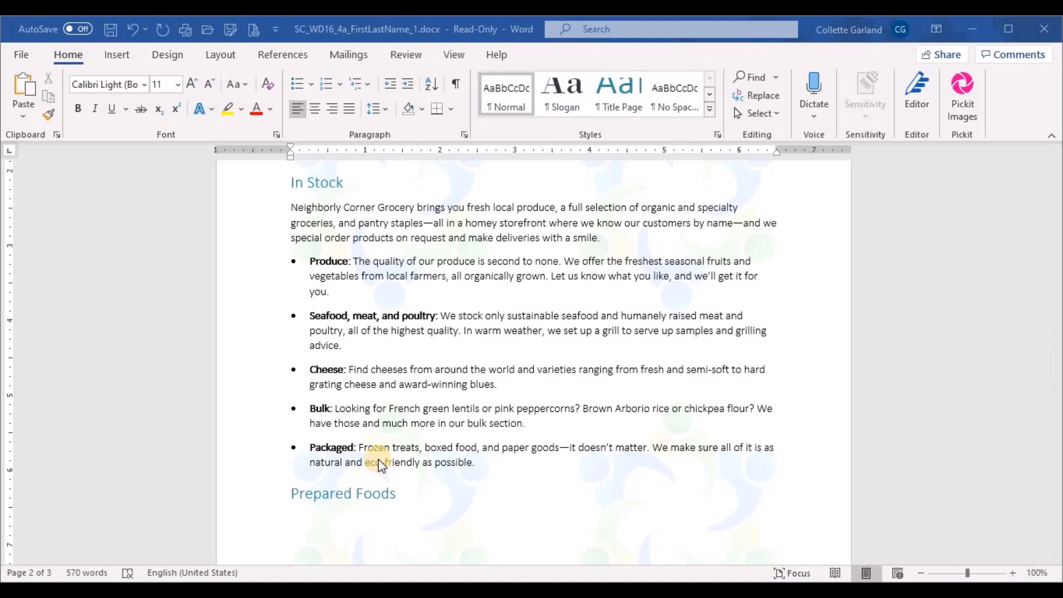
drag(483, 463, 306, 264)
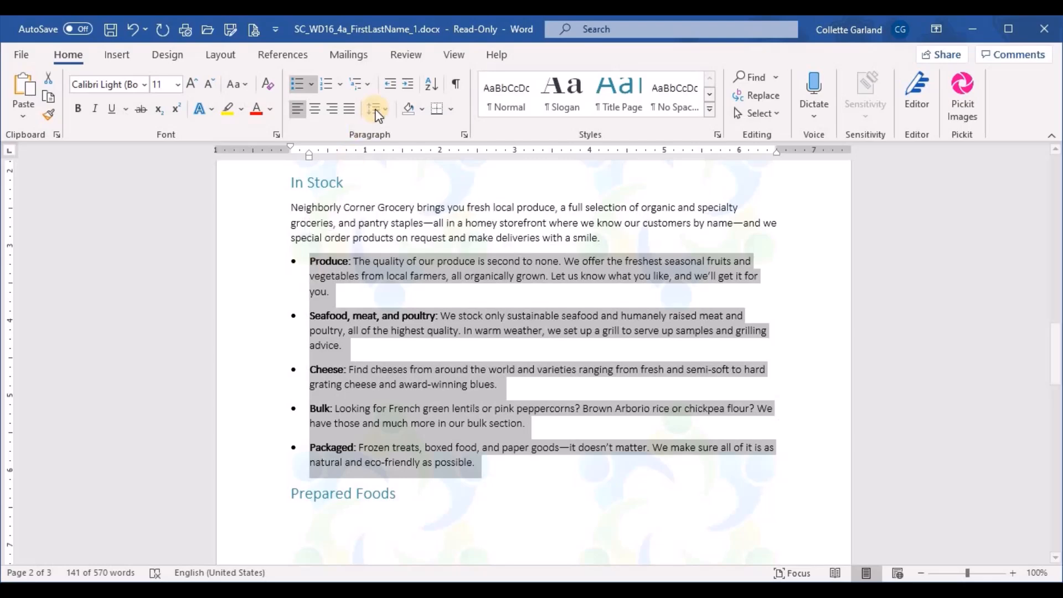
click(432, 86)
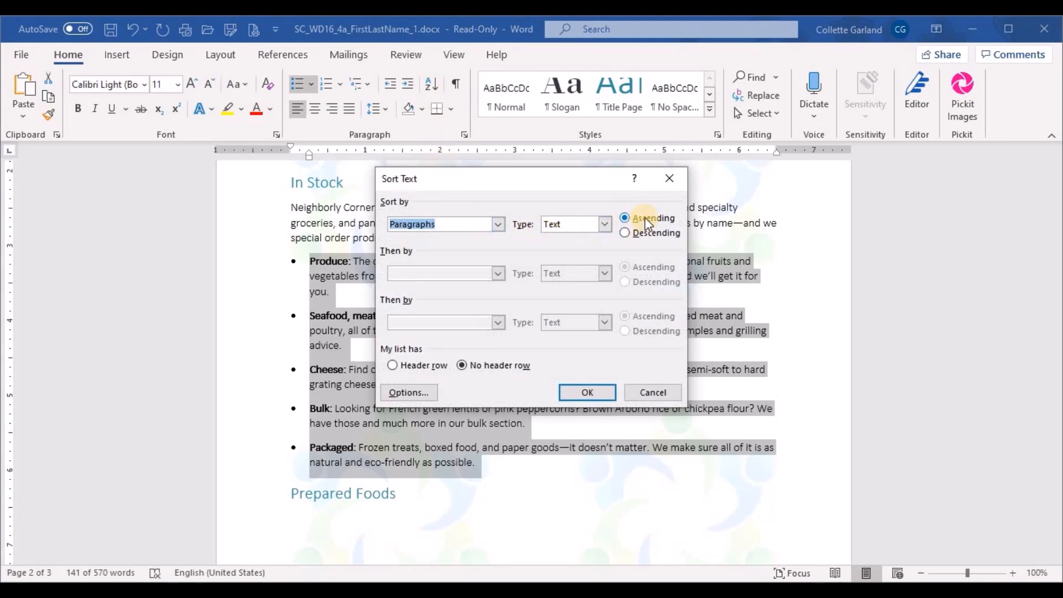
click(588, 392)
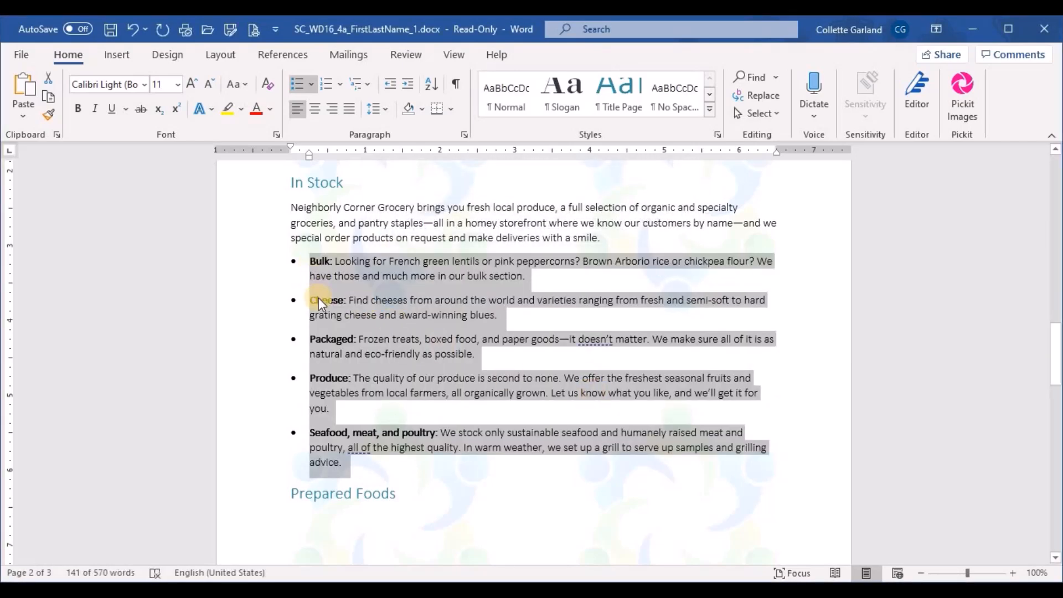
click(423, 413)
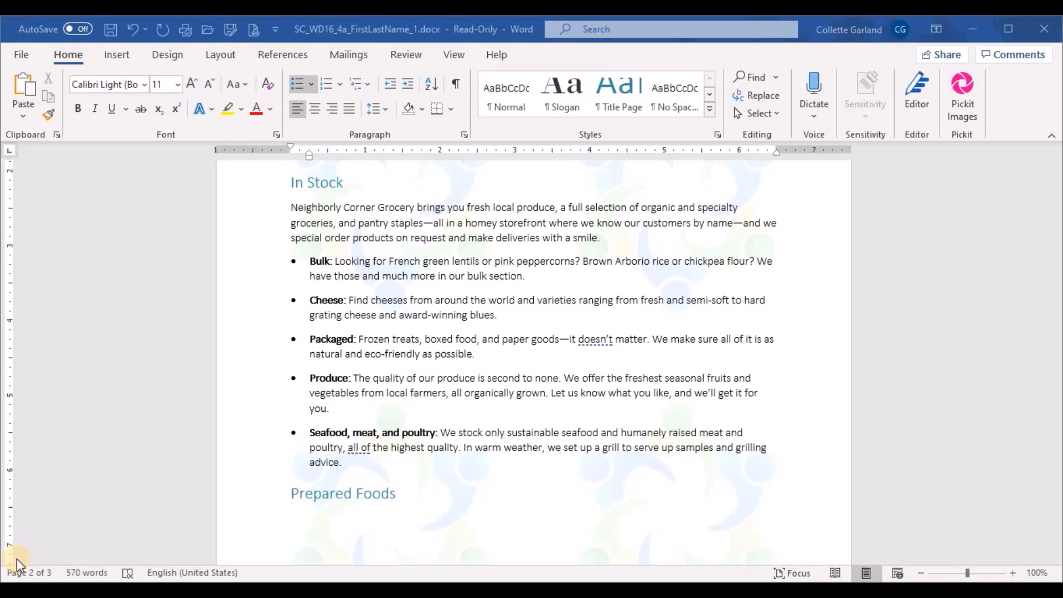
Replace the bullets of the "In Stock" list with a new picture bullet from the file Support_SC_WD16_4a_Bullet.png.
drag(348, 462, 310, 268)
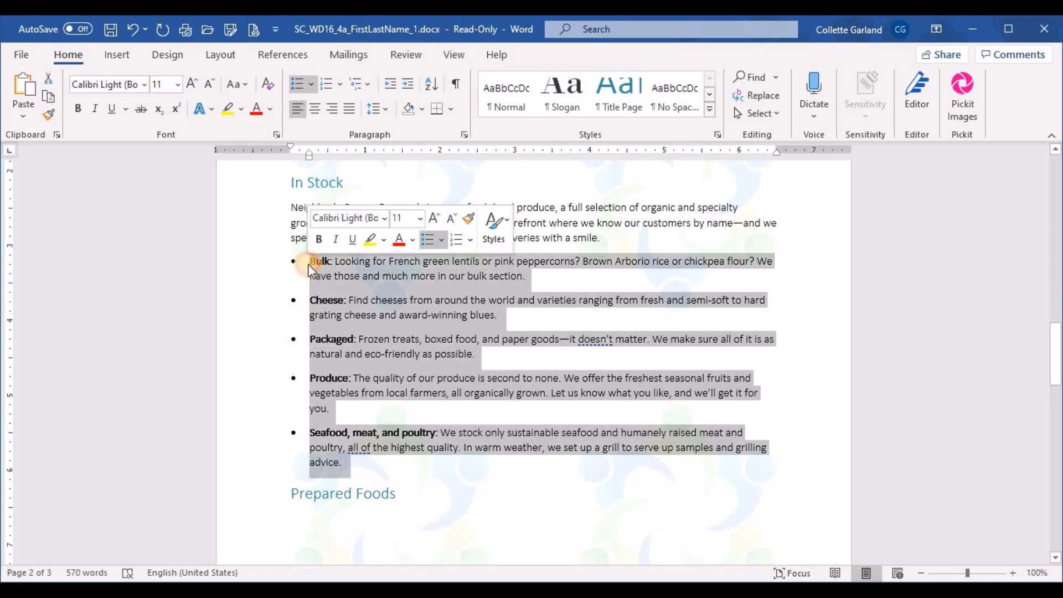
click(311, 84)
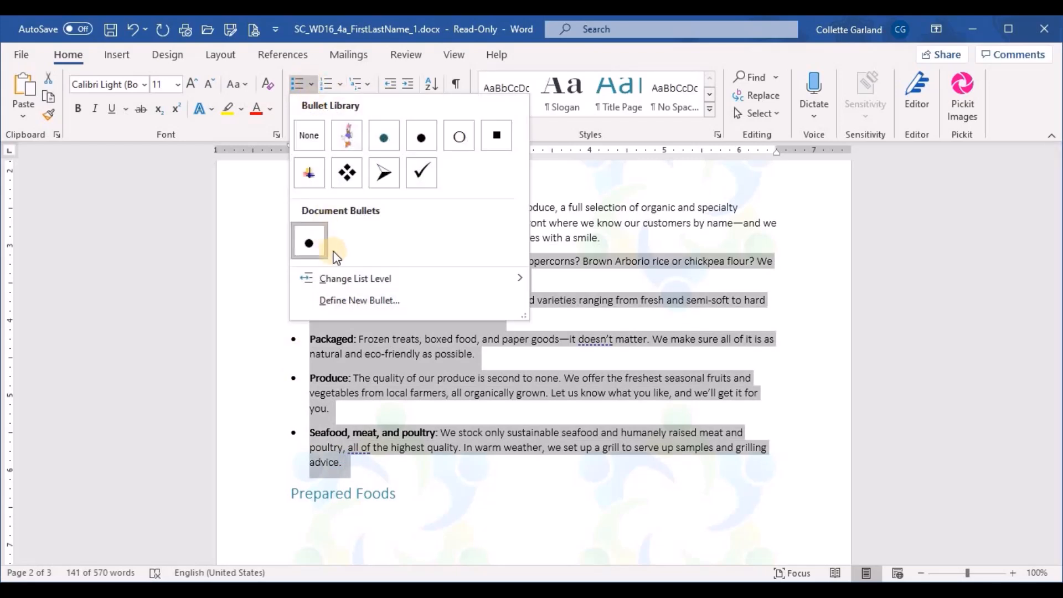
click(346, 299)
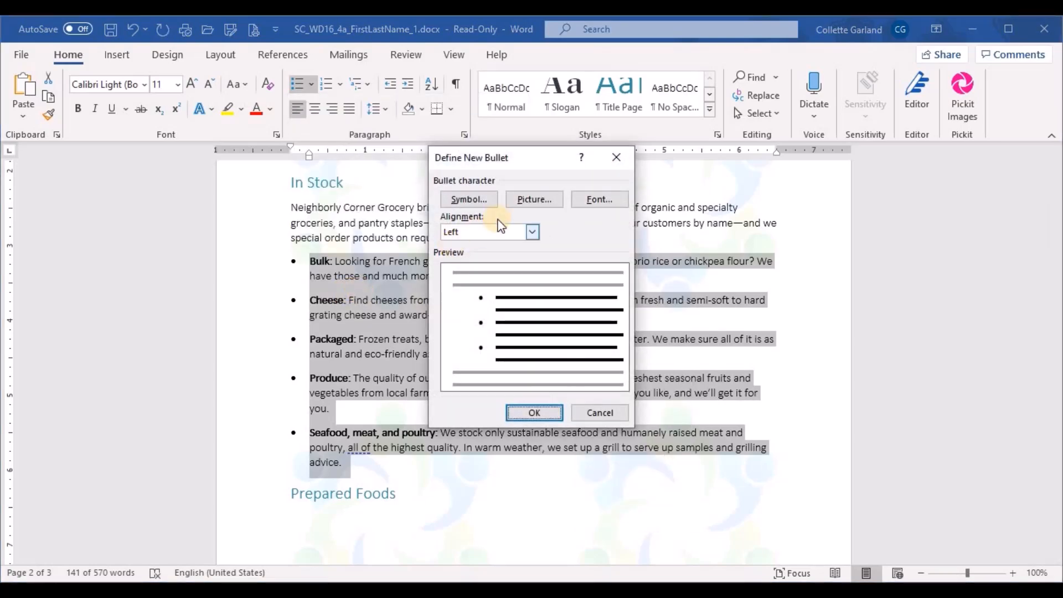
click(520, 200)
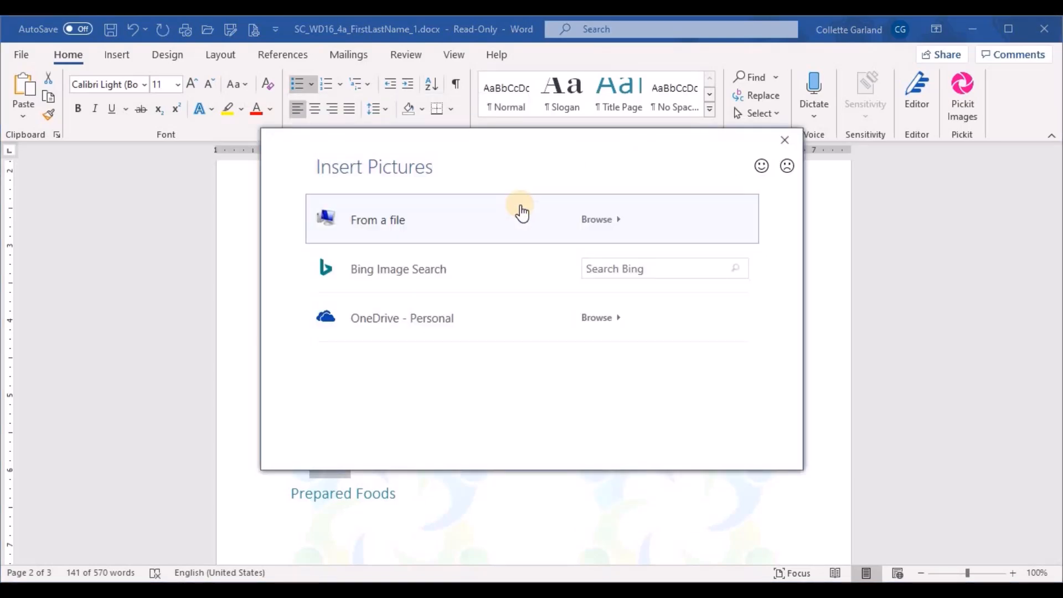
click(518, 217)
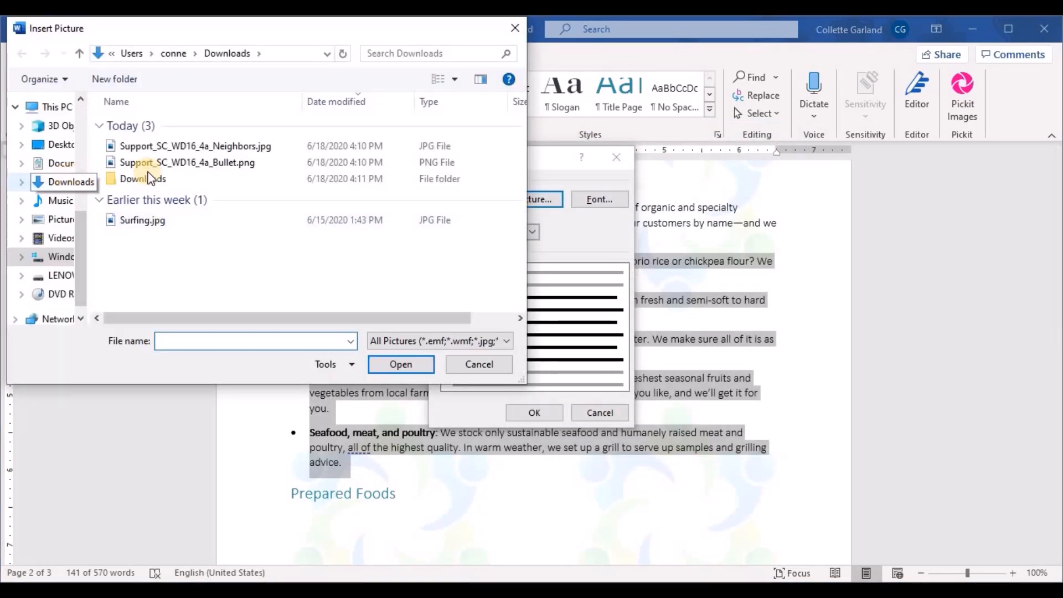
double_click(255, 161)
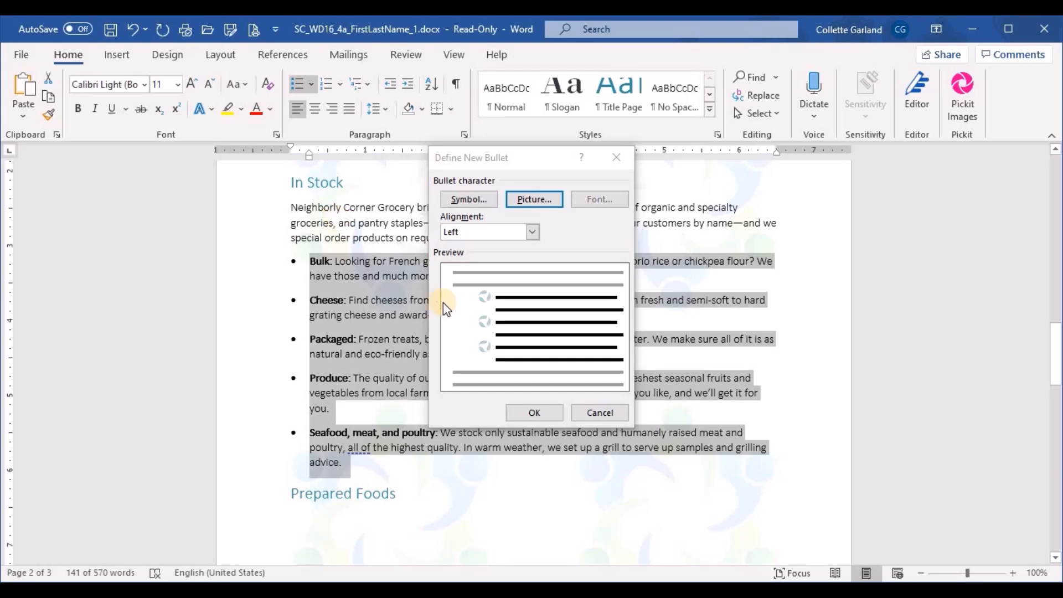
click(542, 417)
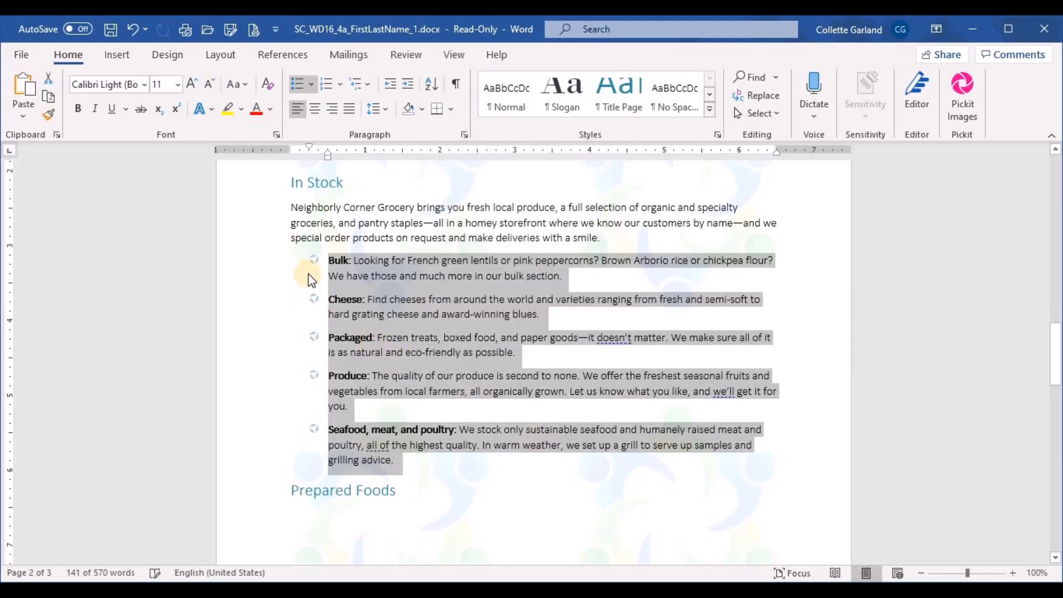
click(485, 388)
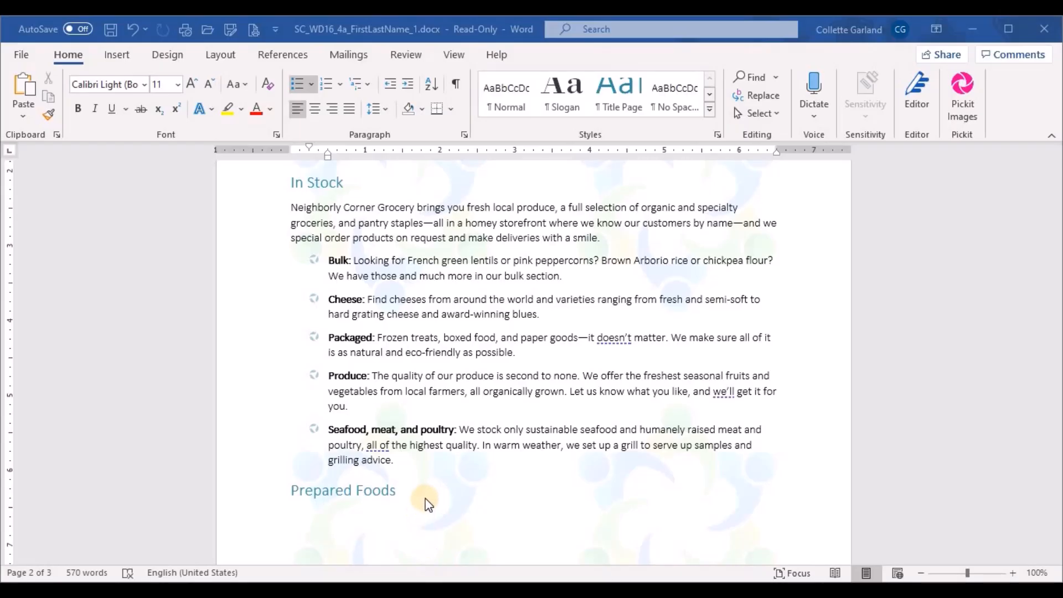
Insert the text of the file Support_SC_WD16_4a_Deli.docx on the blank line under the "Prepared Foods" heading.
scroll(426, 501, down, 3)
click(298, 331)
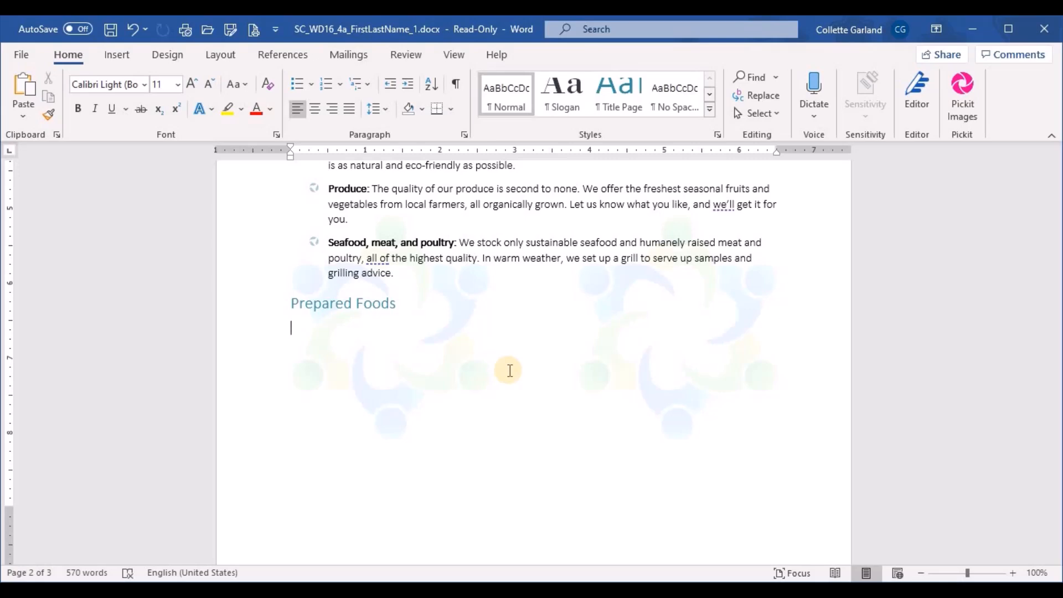
click(118, 55)
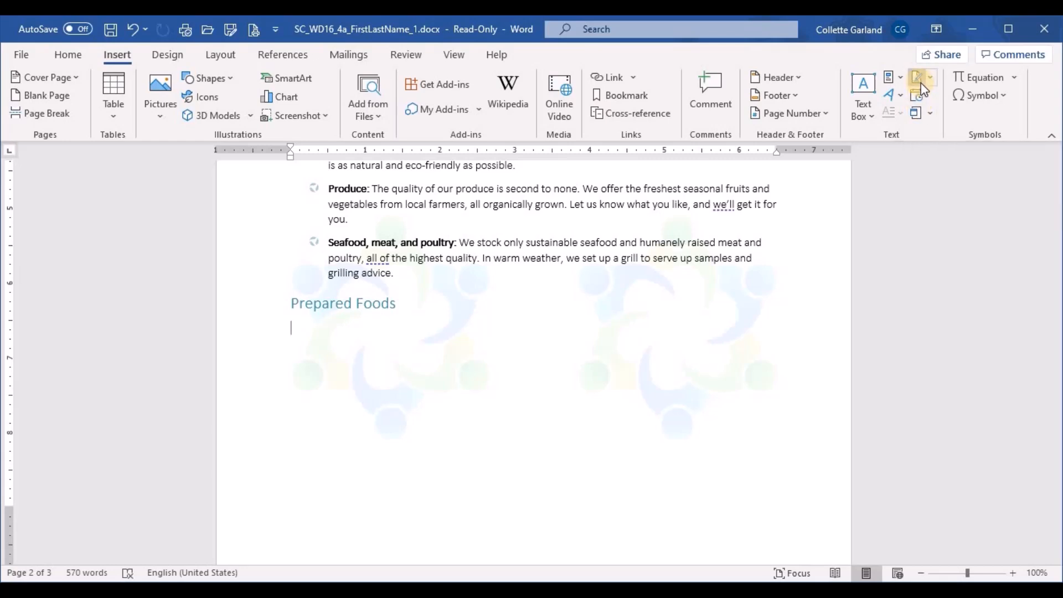
click(930, 116)
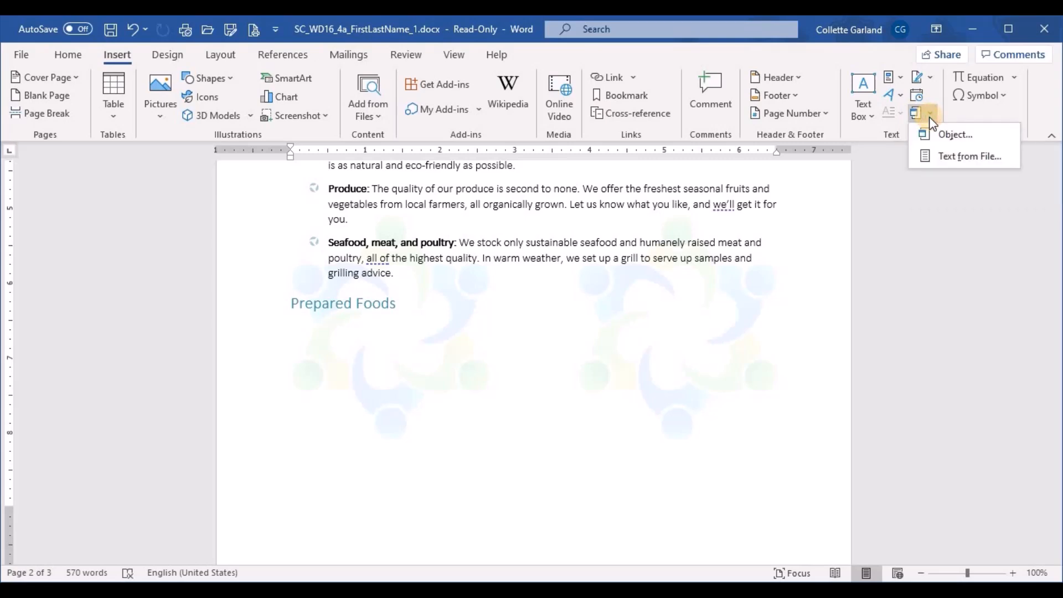
click(909, 200)
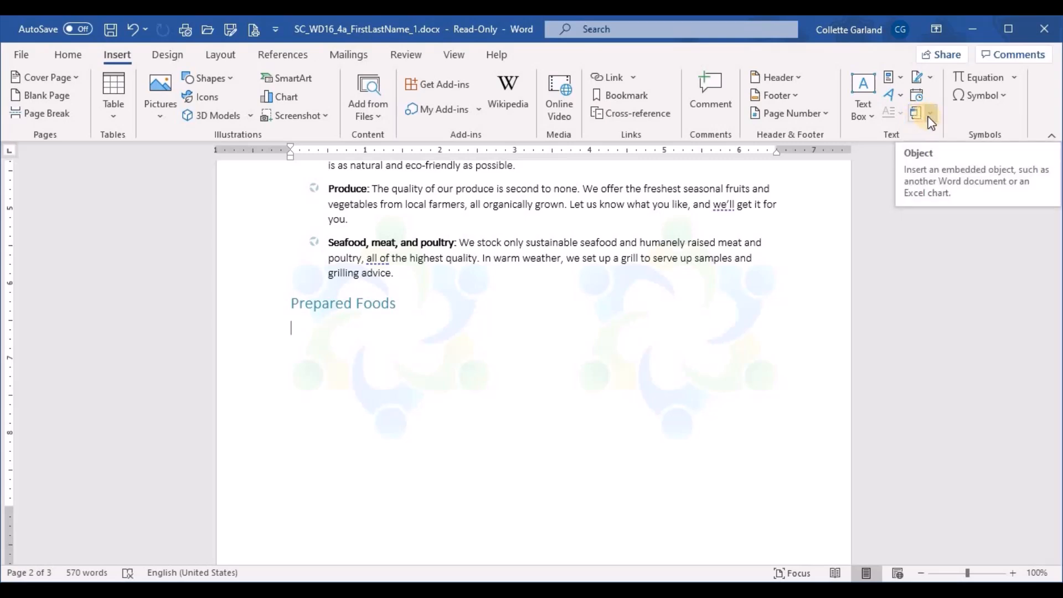
click(931, 121)
click(933, 138)
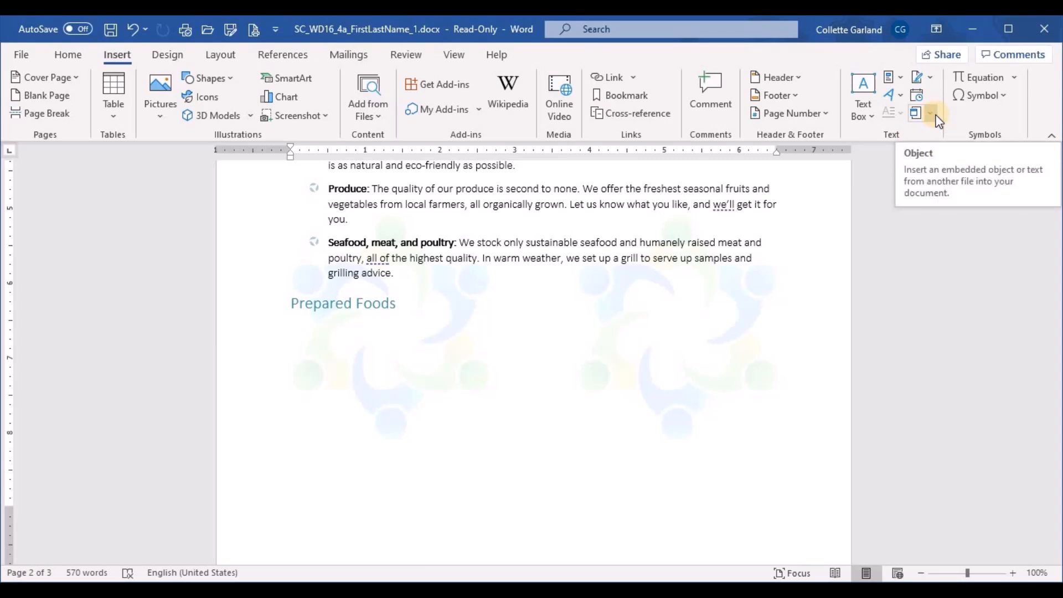
click(932, 114)
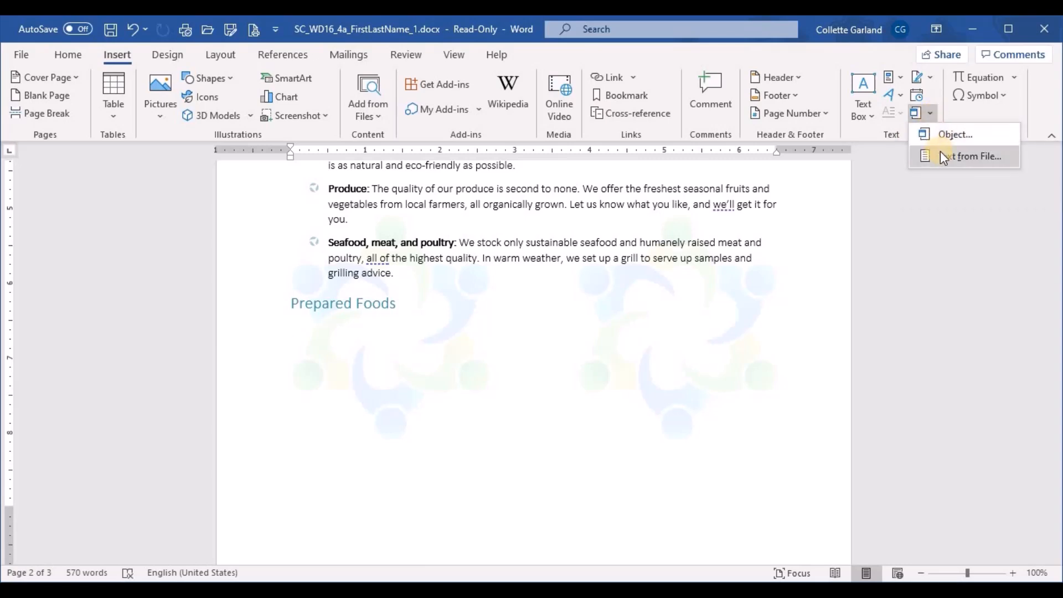
click(972, 156)
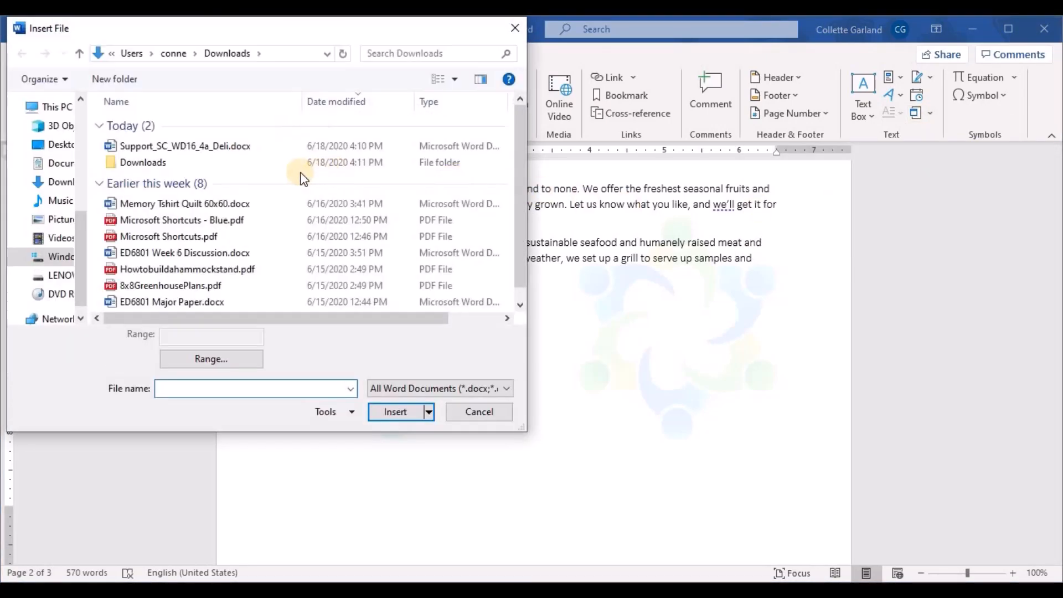
double_click(224, 146)
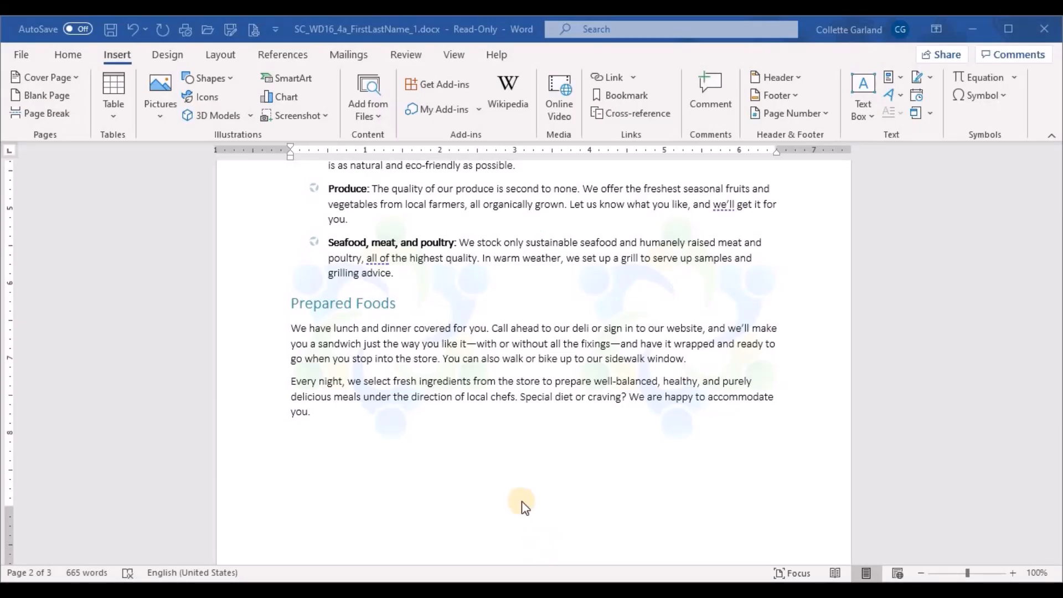
Merge the "Select a size" cell of the Sandwich Board table with the two empty cells beside it and align its text Center.
scroll(515, 471, down, 15)
scroll(514, 474, up, 3)
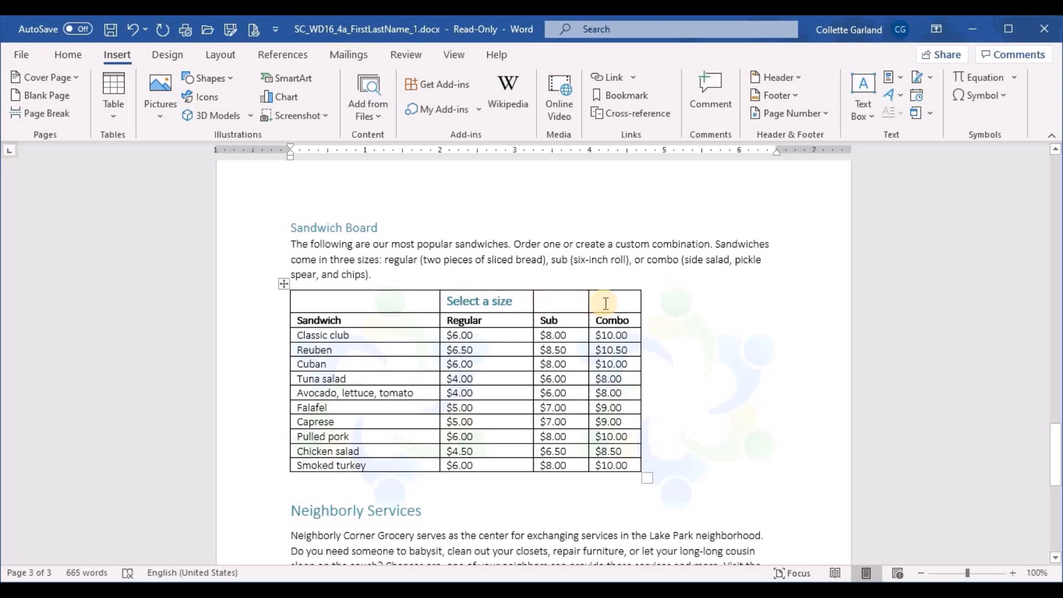
drag(585, 295, 515, 299)
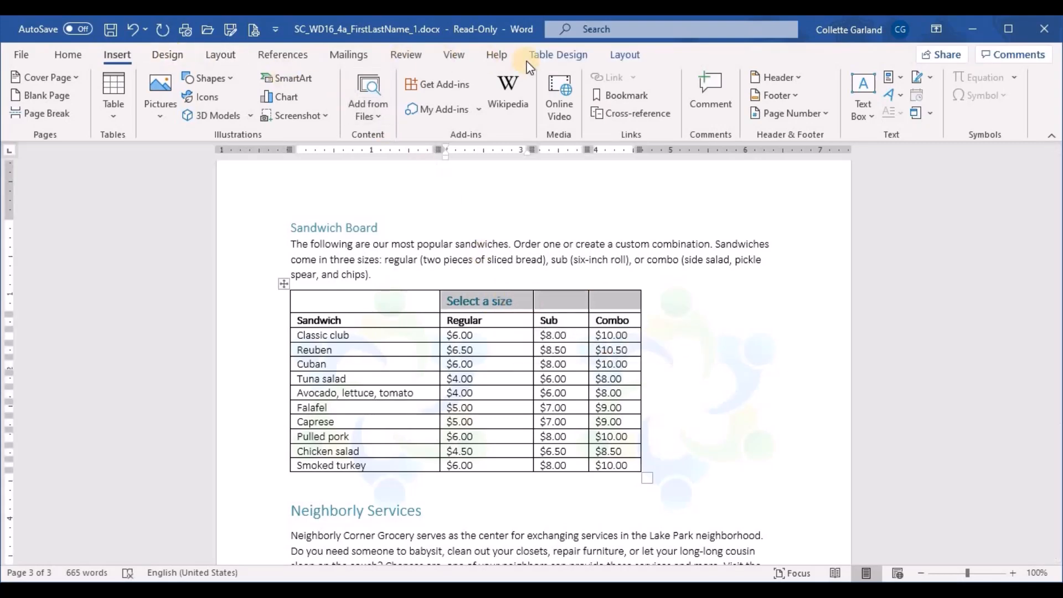
click(554, 55)
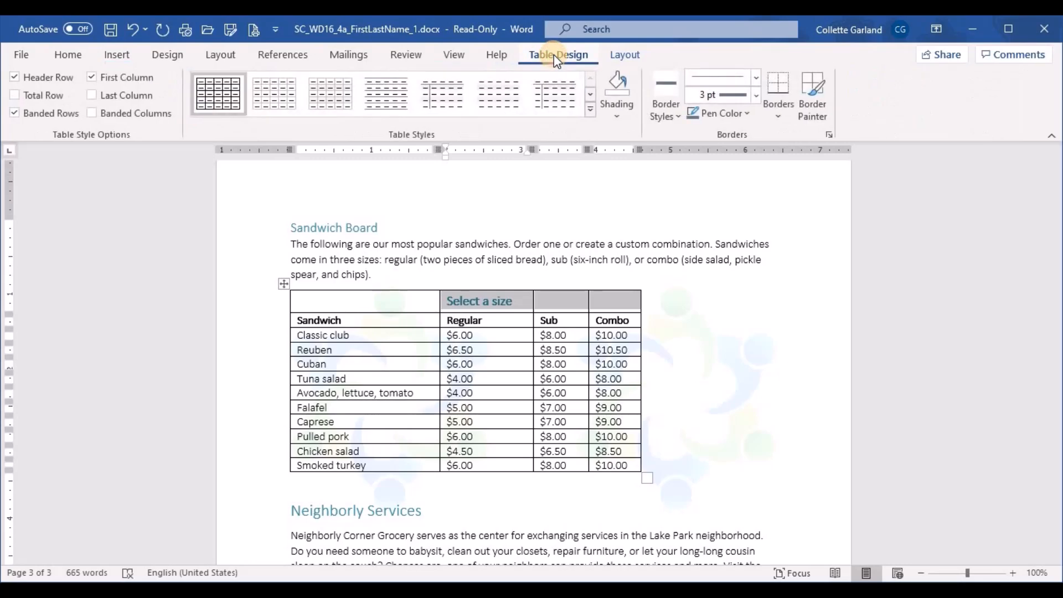
click(611, 54)
click(380, 121)
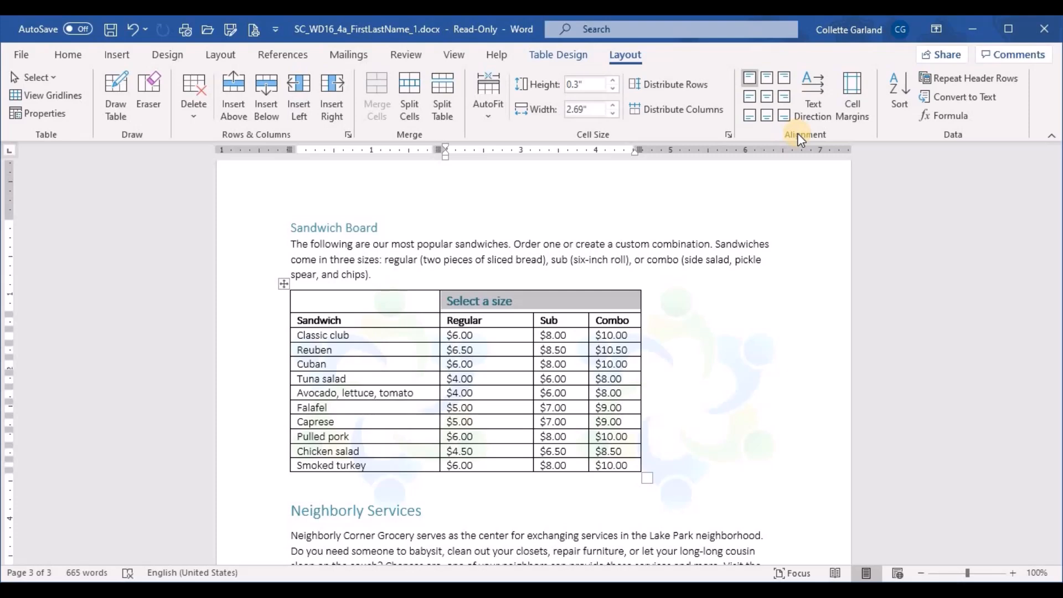
click(769, 98)
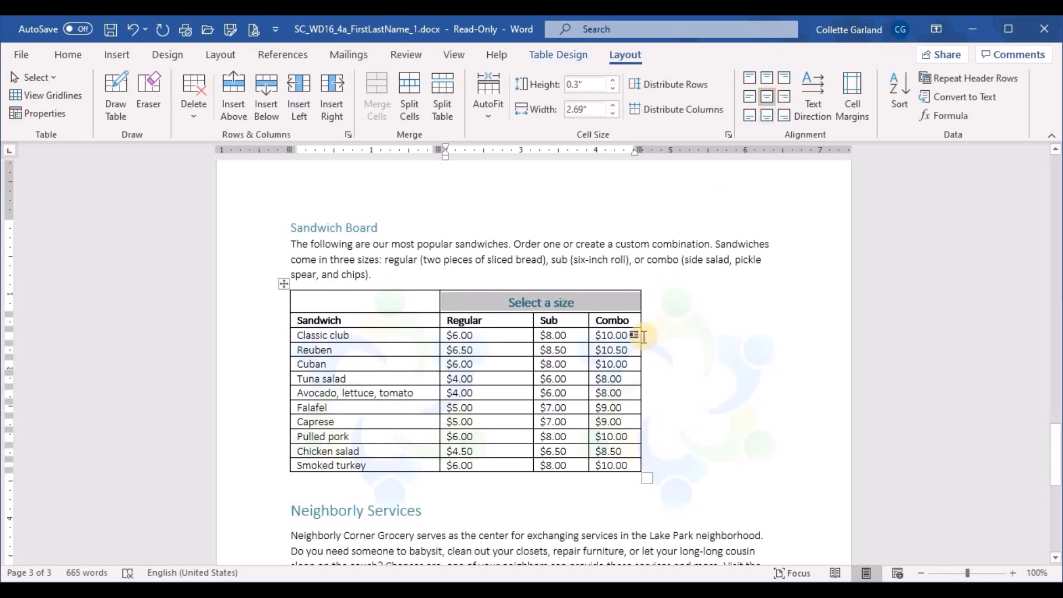
click(630, 350)
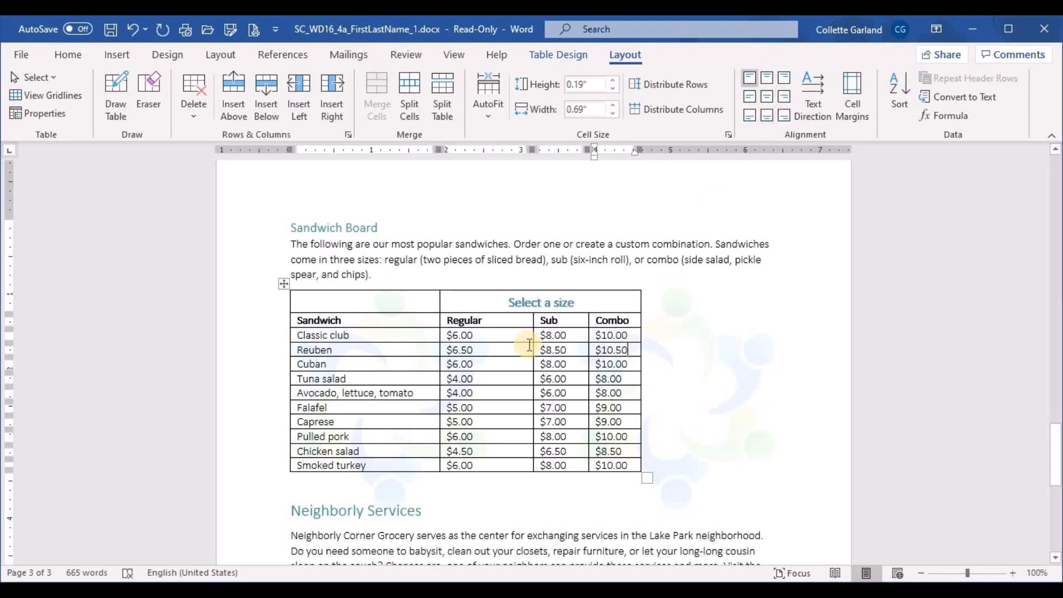
AutoFit the columns of the whole Sandwich Board table to their contents.
click(283, 287)
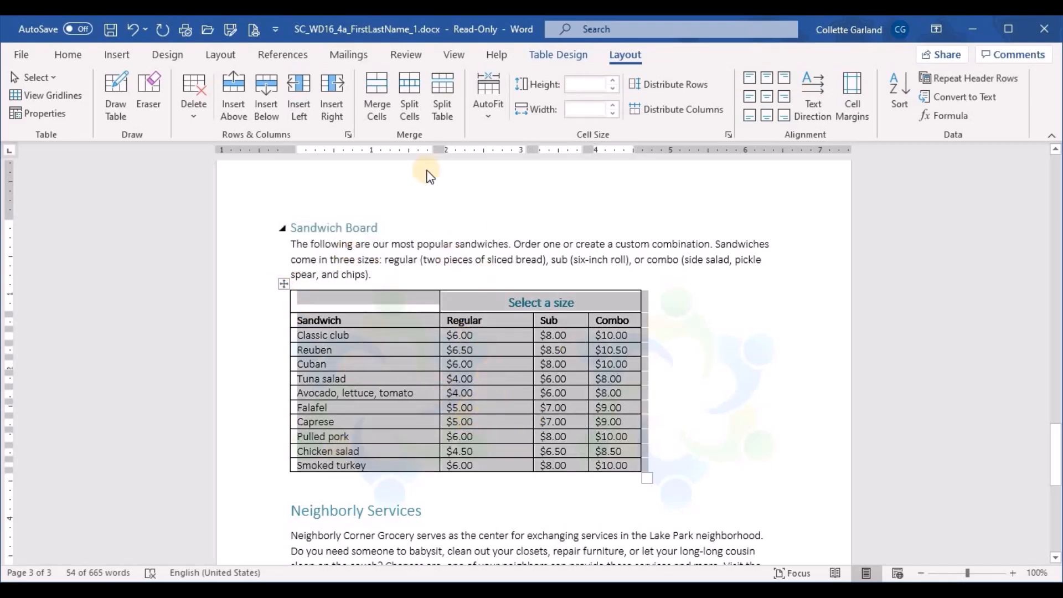
click(487, 108)
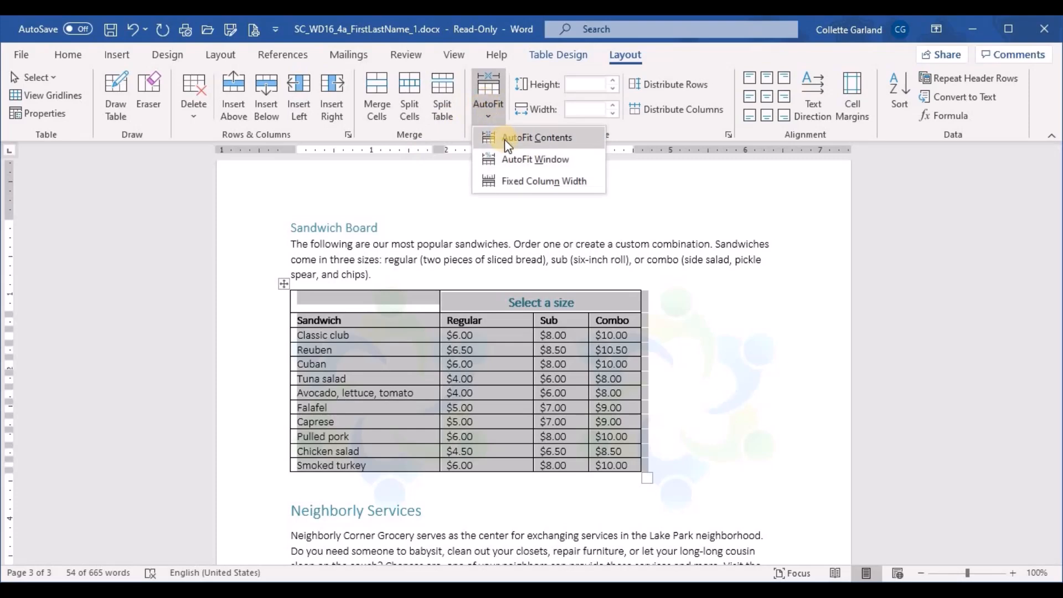
click(509, 143)
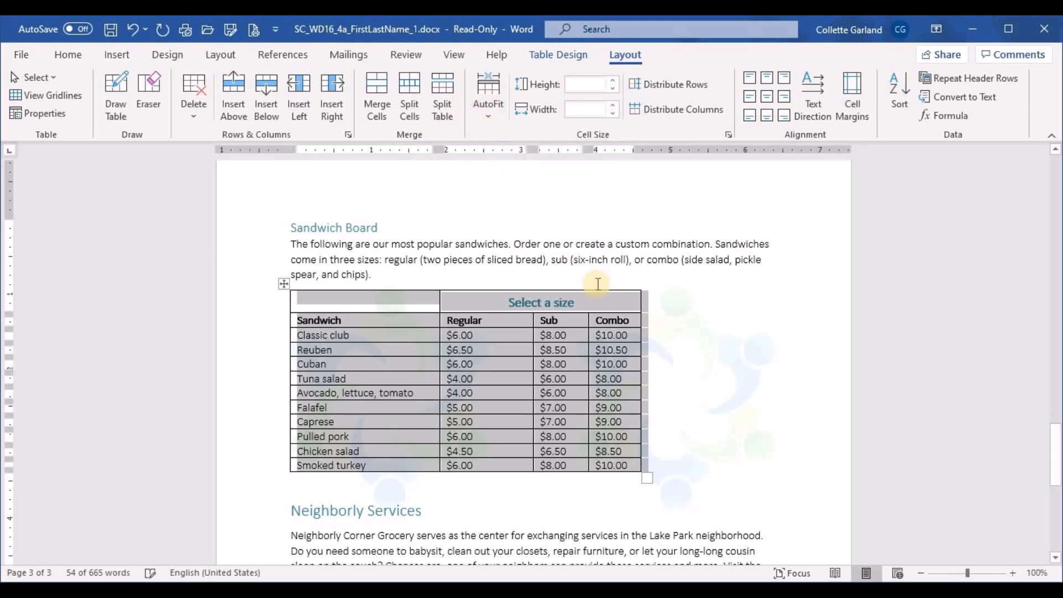
click(682, 324)
Shade the first row of the Sandwich Board table, including the "Select a size" cell, with a light blue-gray theme color.
drag(379, 300, 474, 304)
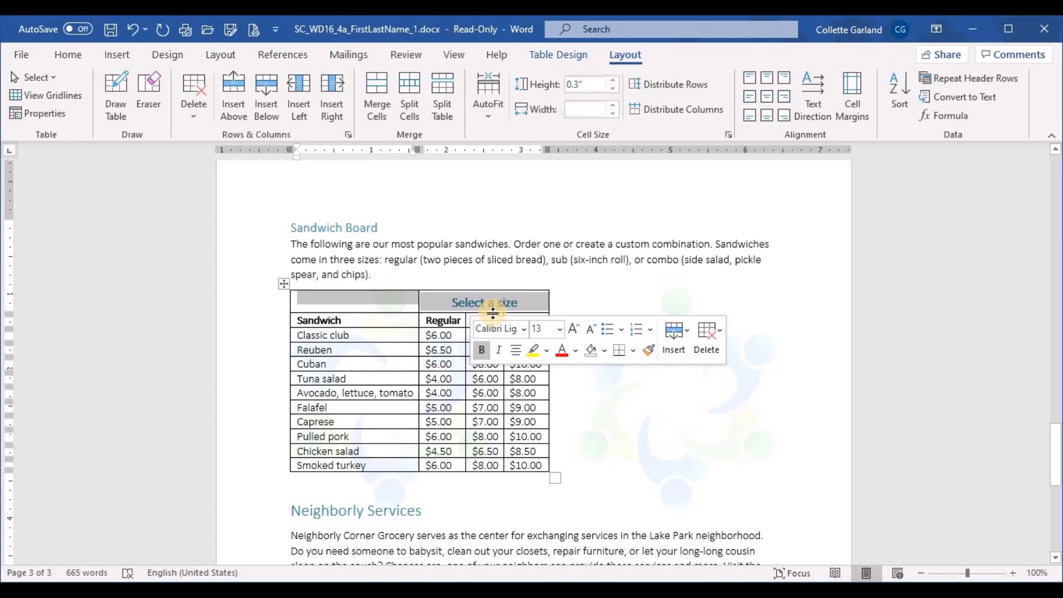
click(74, 55)
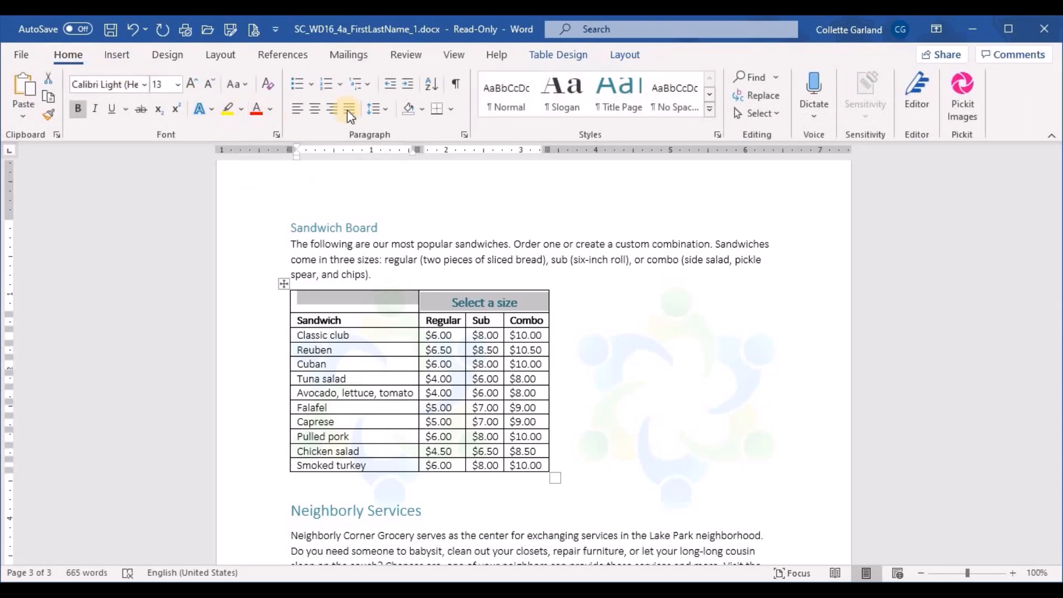
click(421, 109)
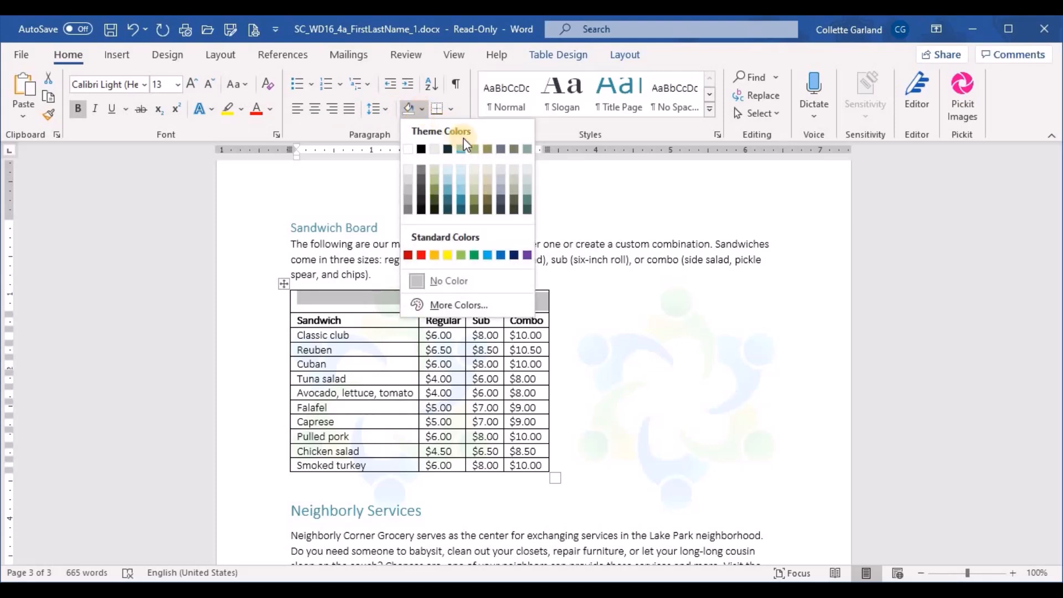
click(501, 174)
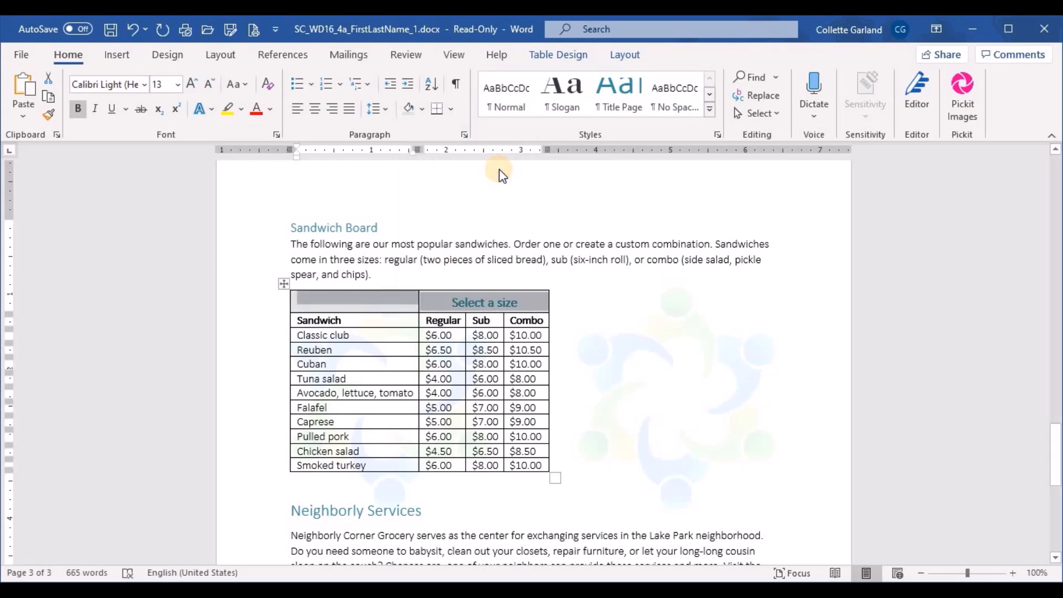
Sort the sandwich rows below the header row of the Sandwich Board table by Column 1, as text in ascending order.
click(361, 319)
click(360, 334)
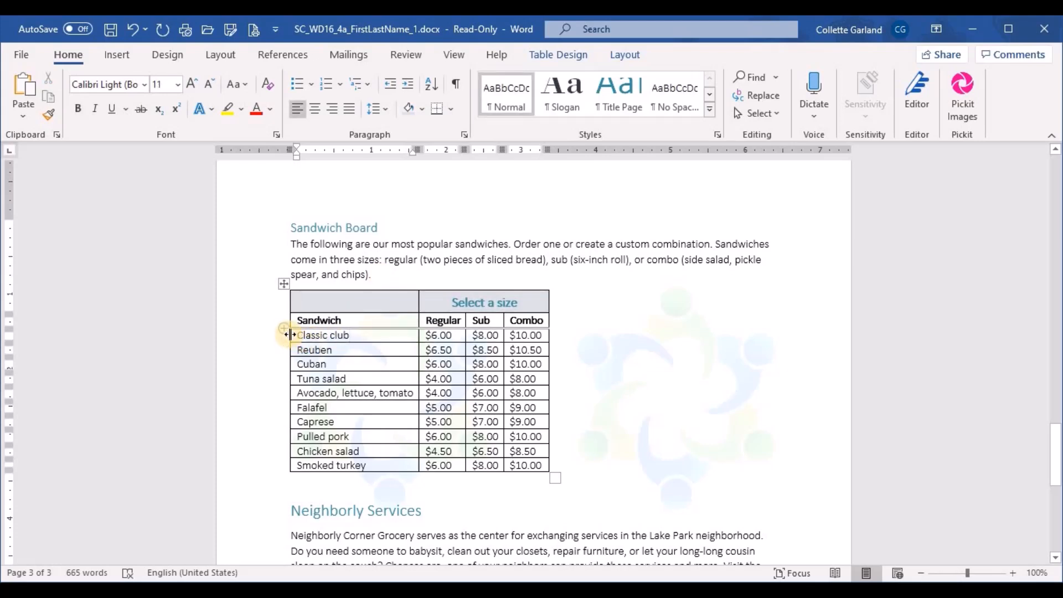
drag(299, 335, 306, 462)
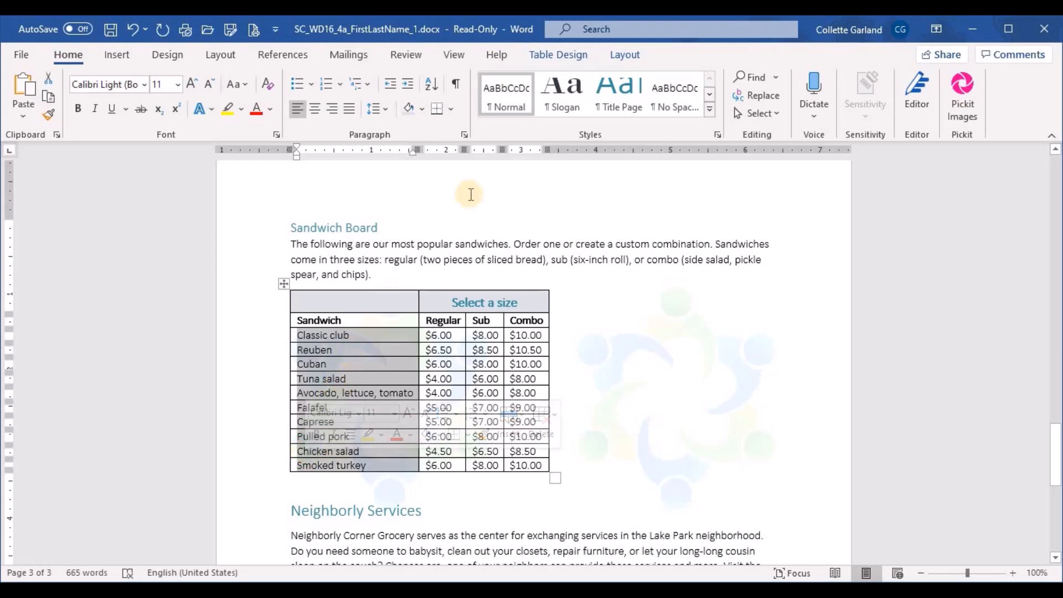
click(431, 86)
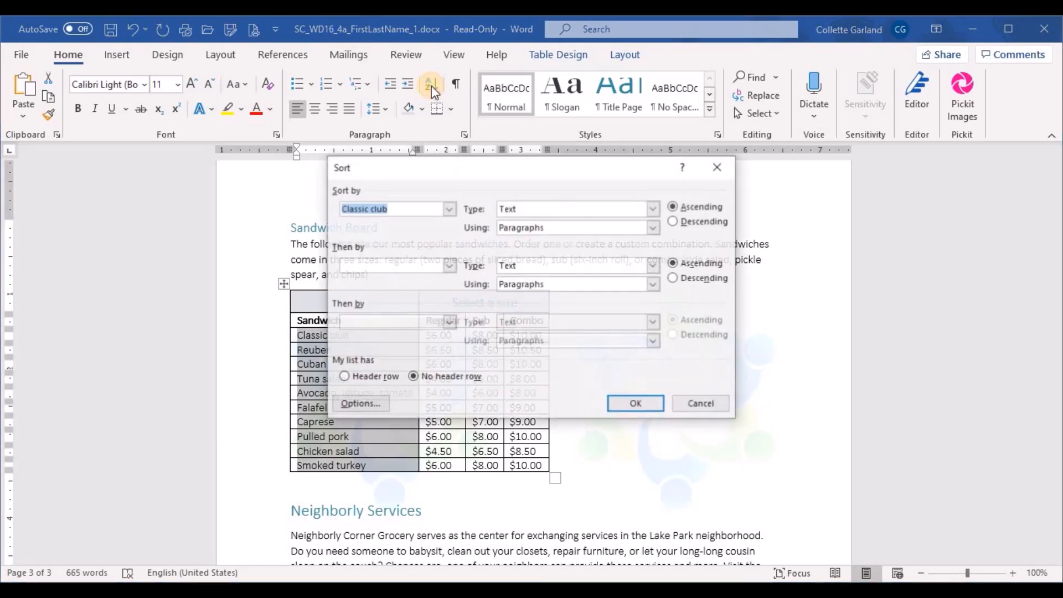
click(449, 210)
click(459, 191)
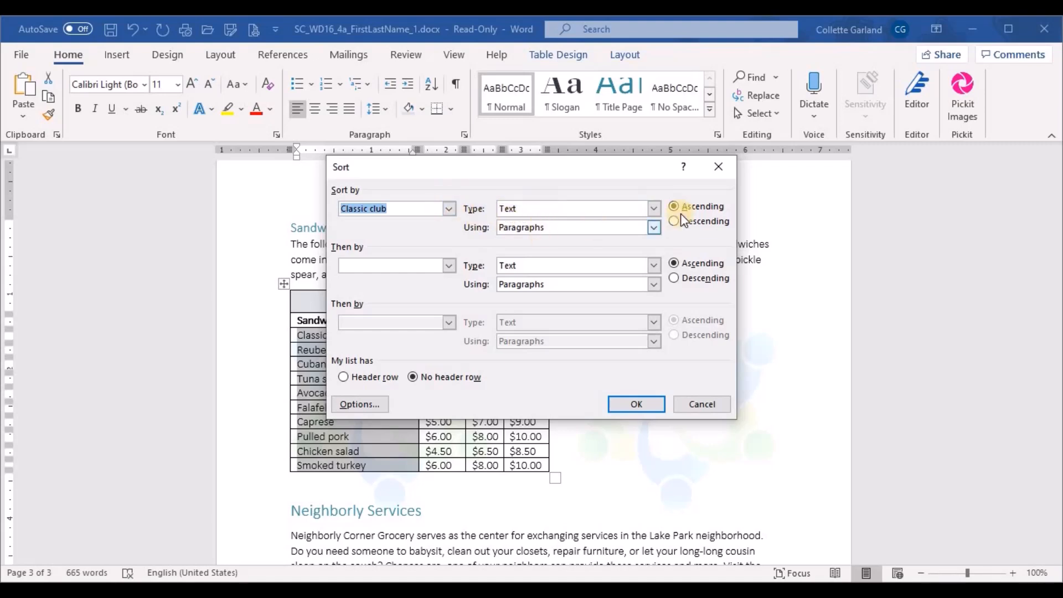
click(646, 404)
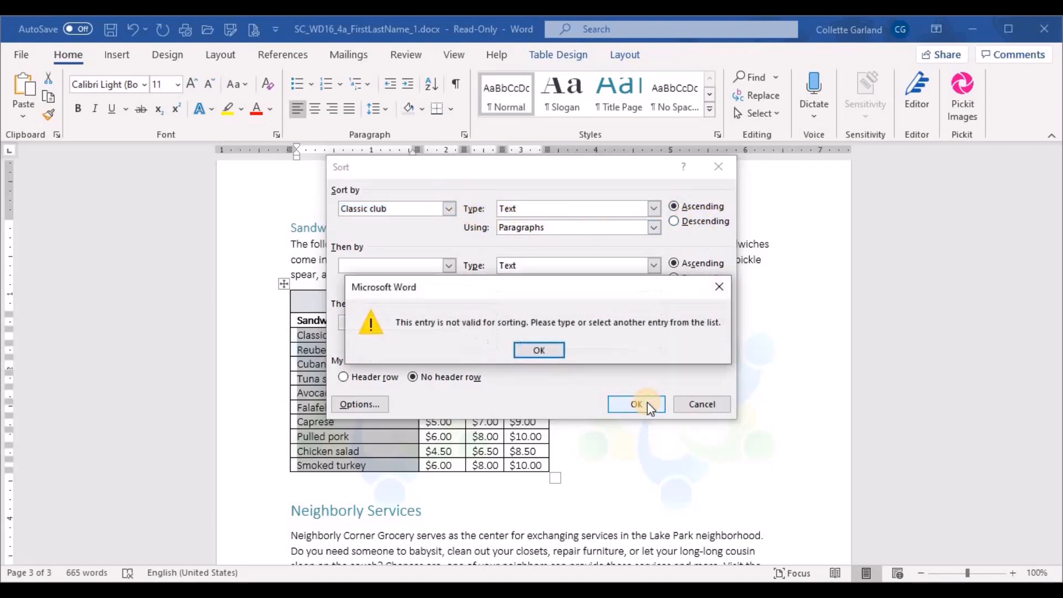
click(544, 350)
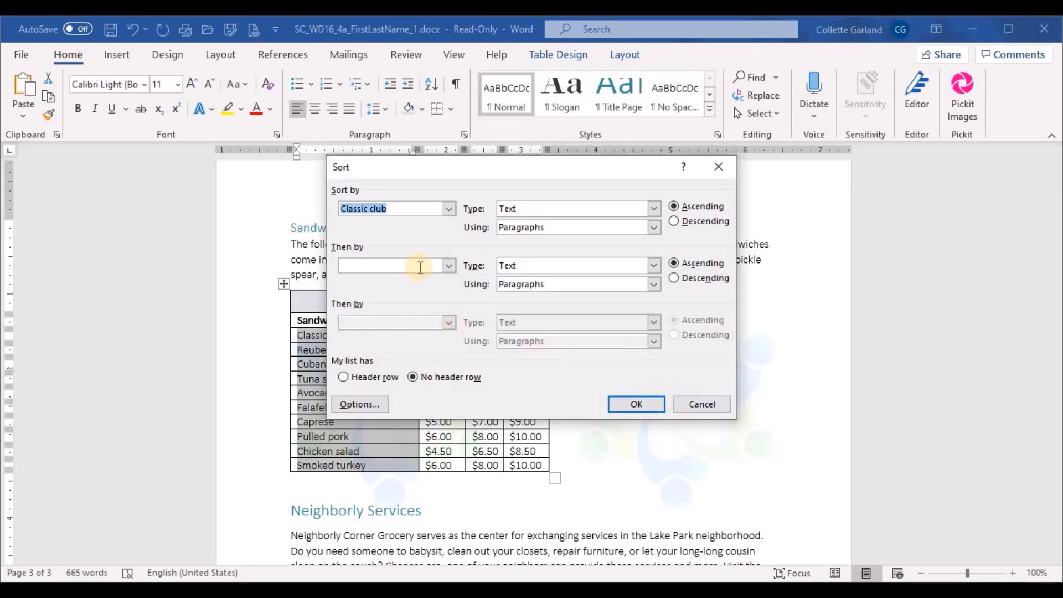
click(448, 209)
click(360, 222)
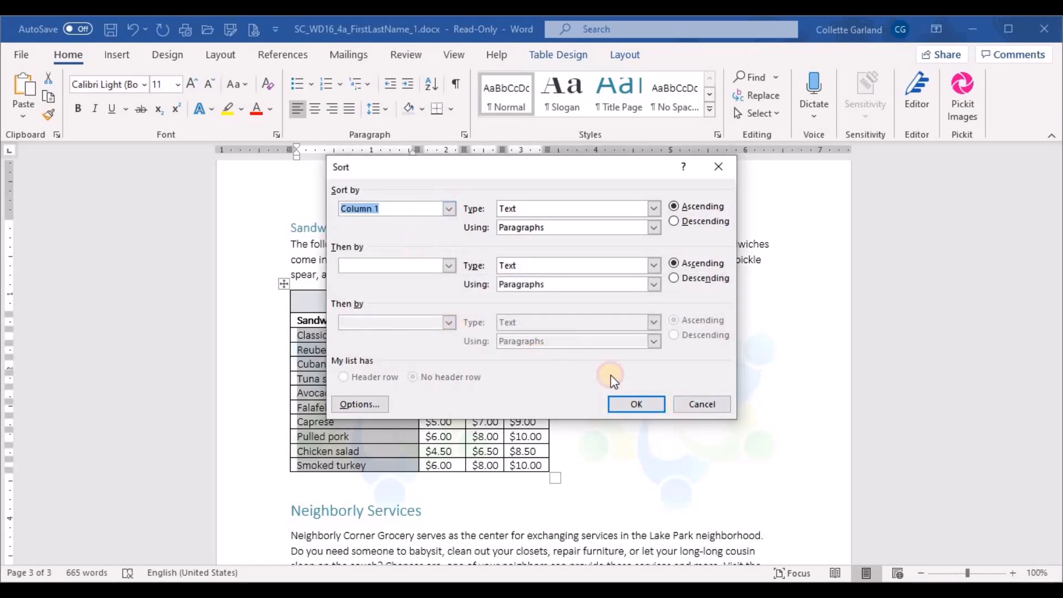
click(653, 407)
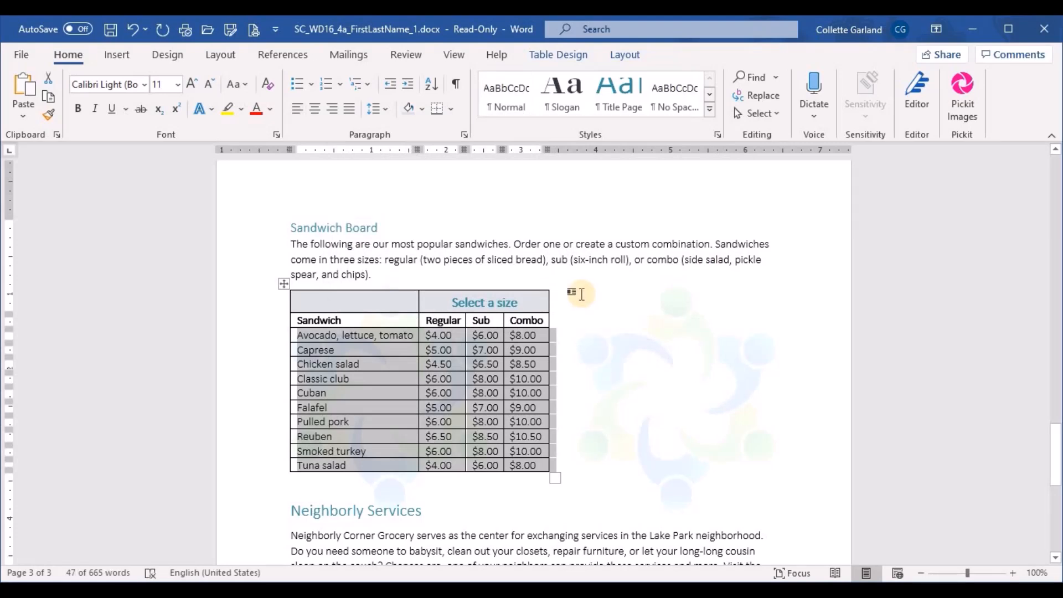
click(612, 394)
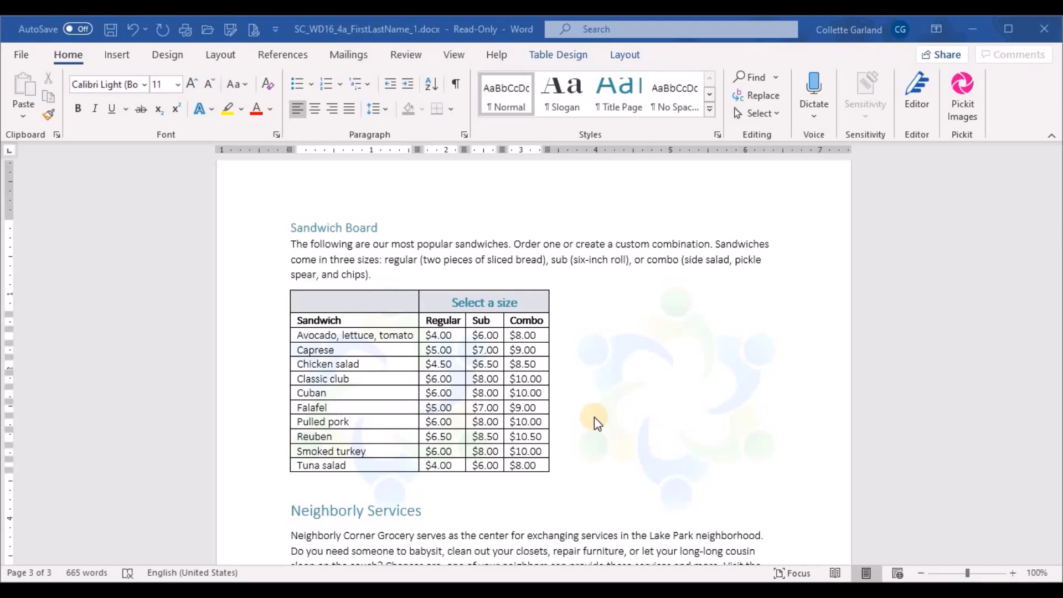
Set the width of the first column of the NCGG Membership table to 1.75".
scroll(548, 392, down, 5)
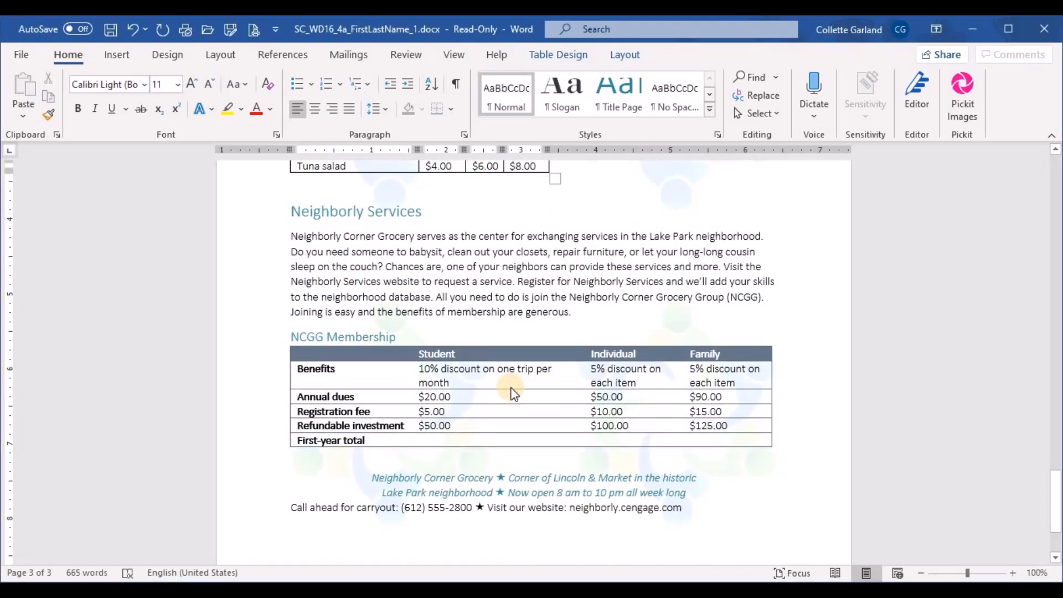
click(351, 368)
drag(357, 354, 357, 435)
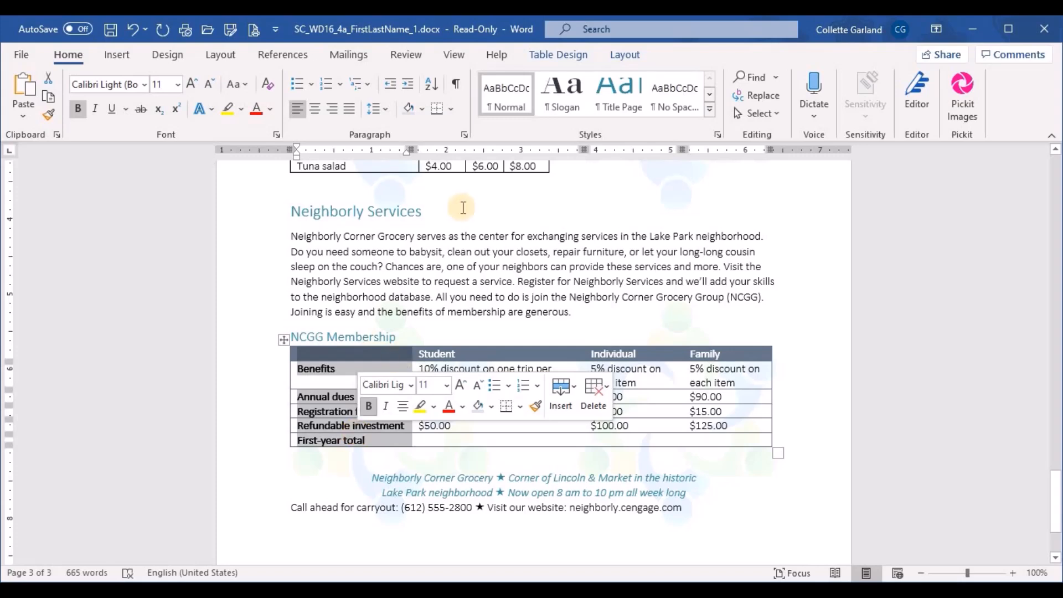
click(624, 54)
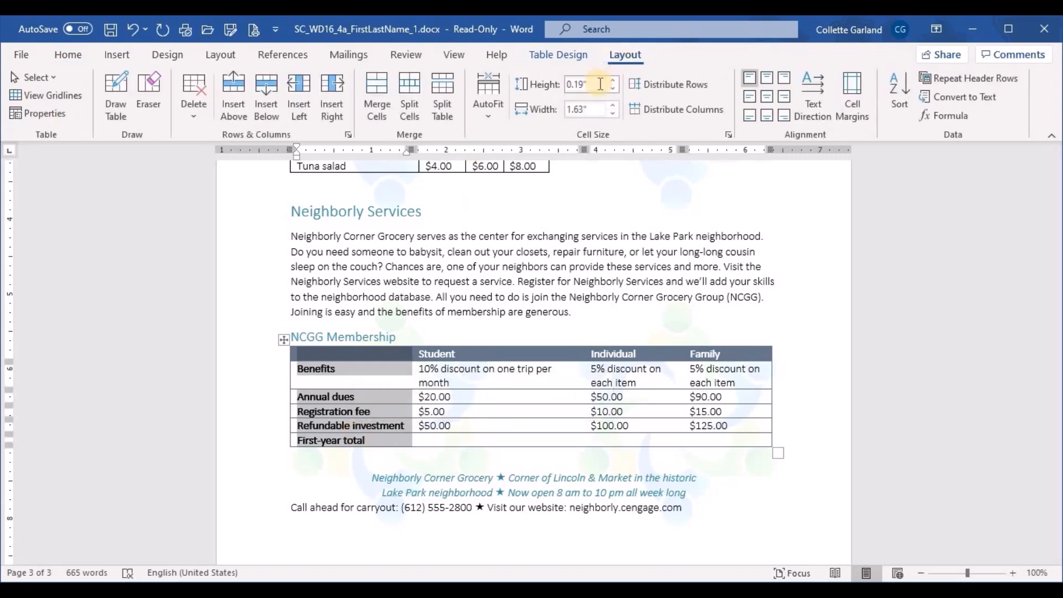
click(612, 105)
click(613, 106)
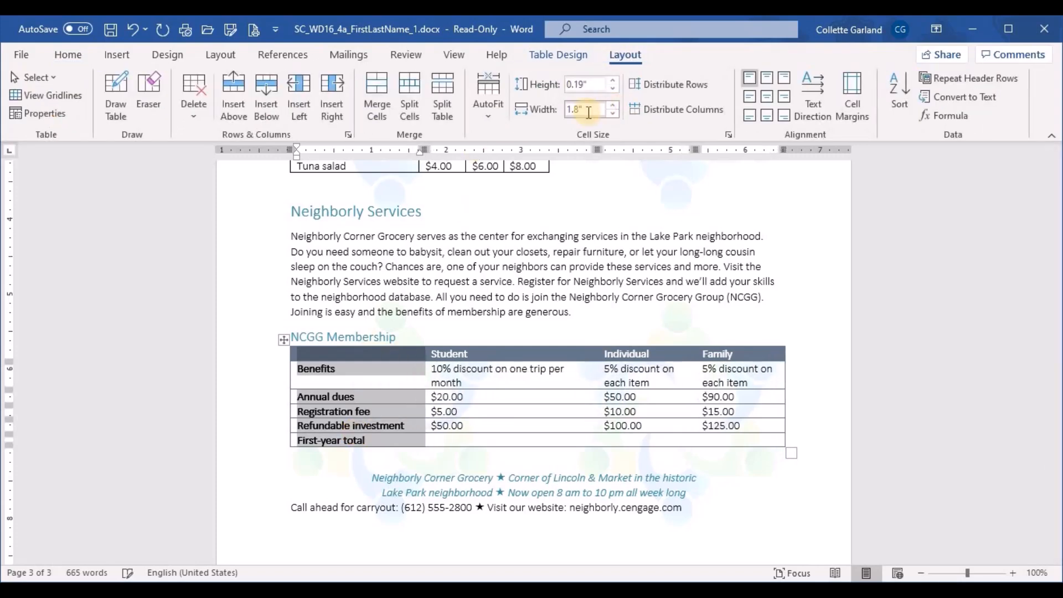
text(1.75)
key(Return)
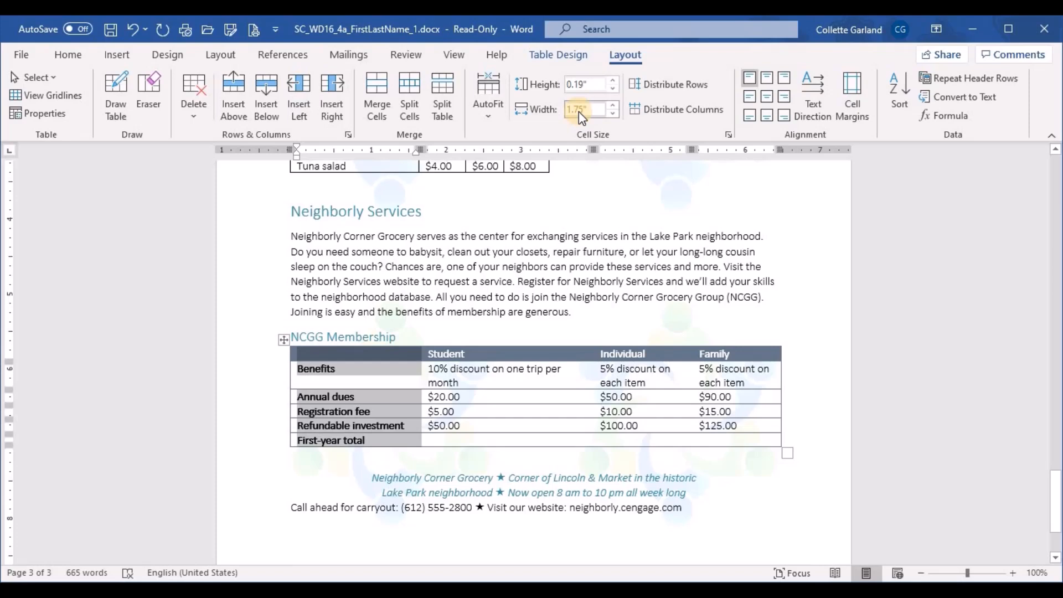
Distribute the Student, Individual and Family columns of the NCGG Membership table evenly.
click(667, 408)
drag(562, 356, 745, 440)
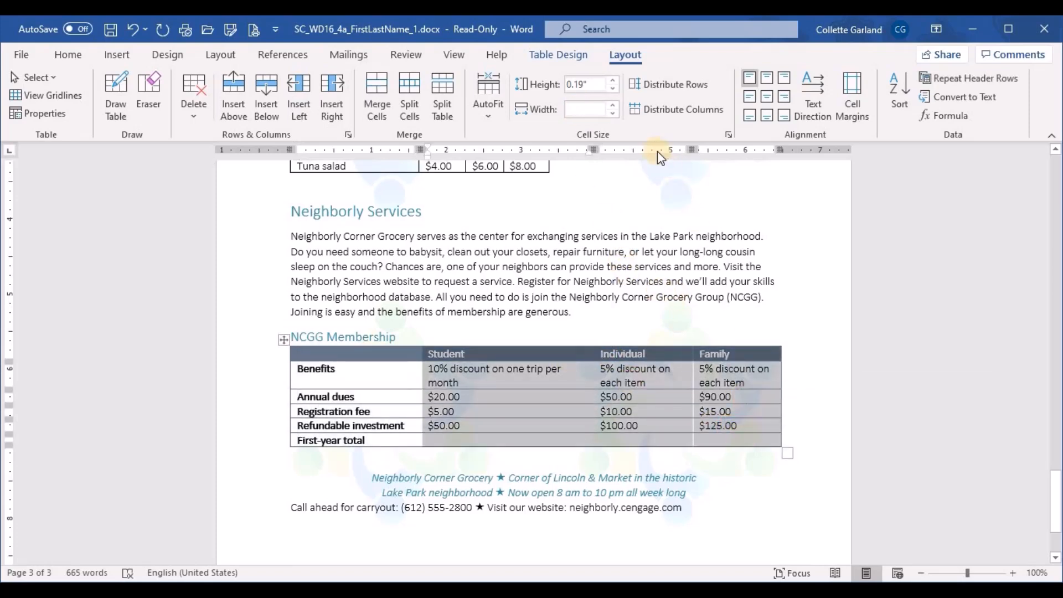
click(696, 116)
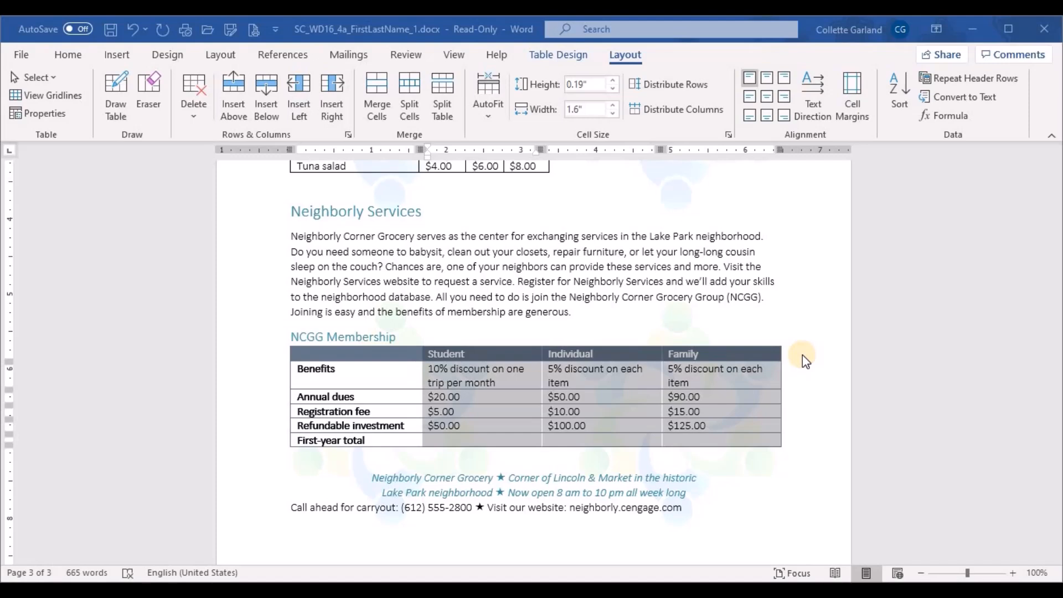
Insert the formula =SUM(ABOVE) in the Student cell of the First-year total row.
click(475, 400)
click(487, 441)
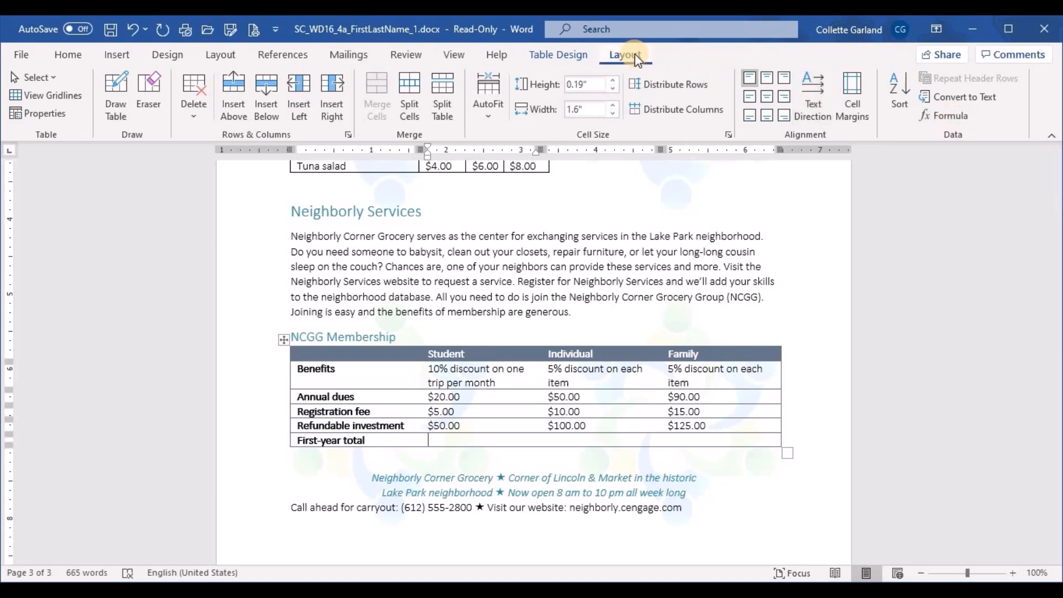
click(954, 115)
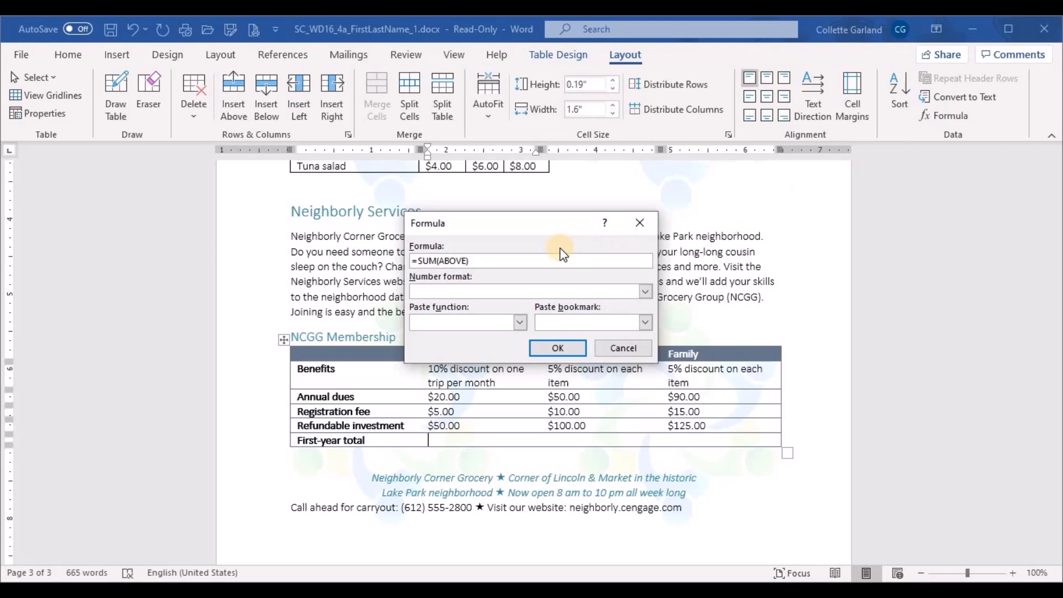
click(554, 348)
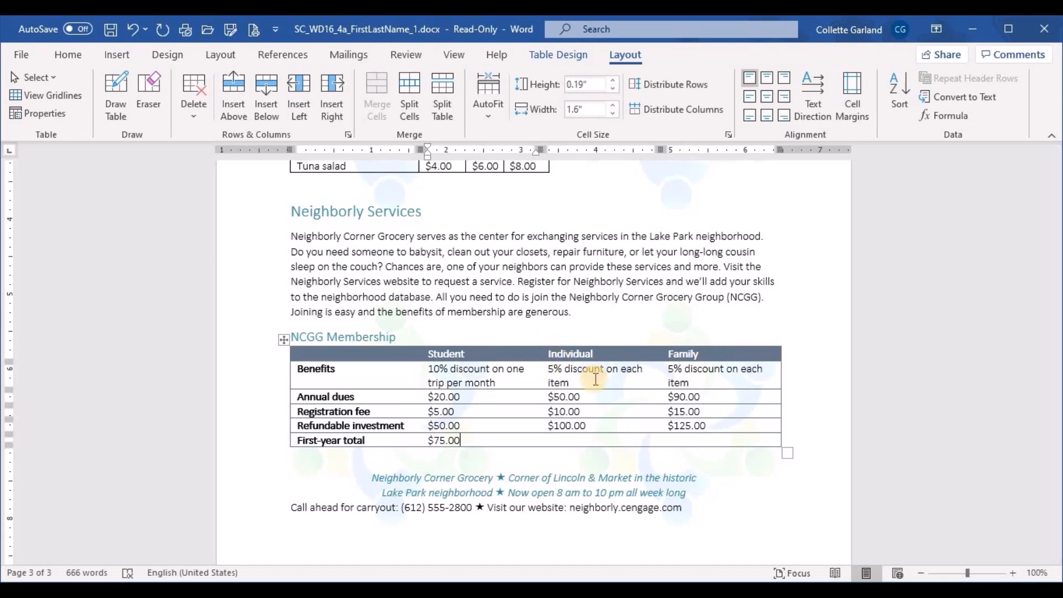
Insert the formula =SUM(ABOVE) in the Individual and Family cells of the First-year total row.
click(601, 443)
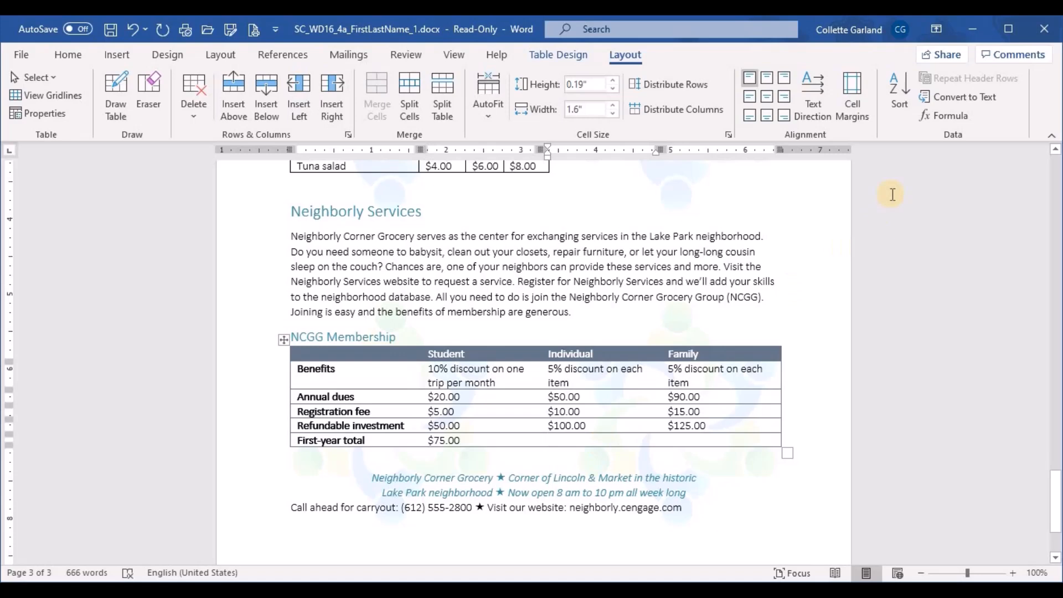
click(941, 117)
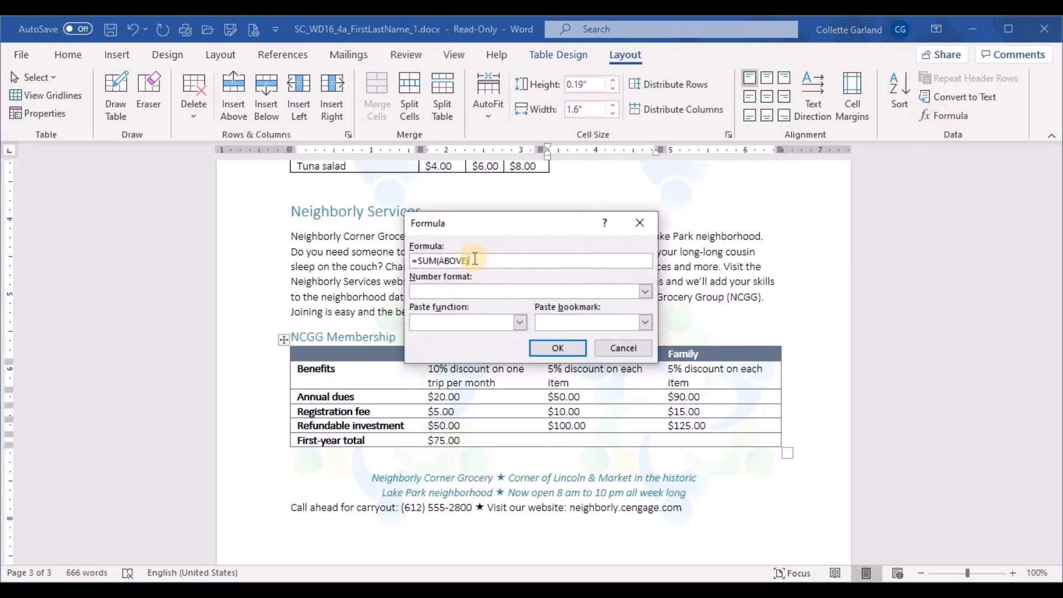
click(551, 351)
click(689, 440)
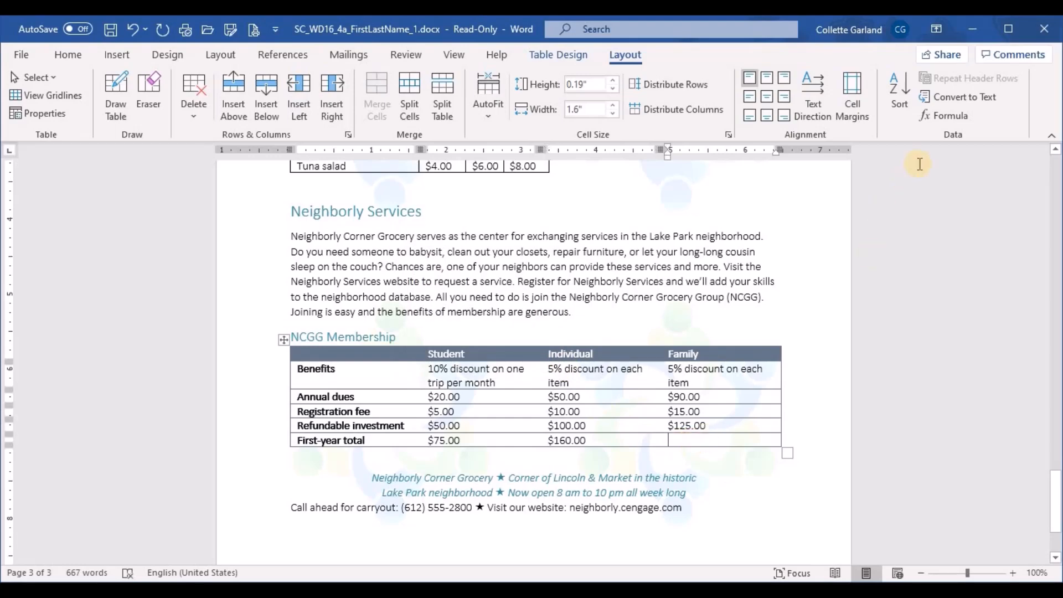
click(949, 116)
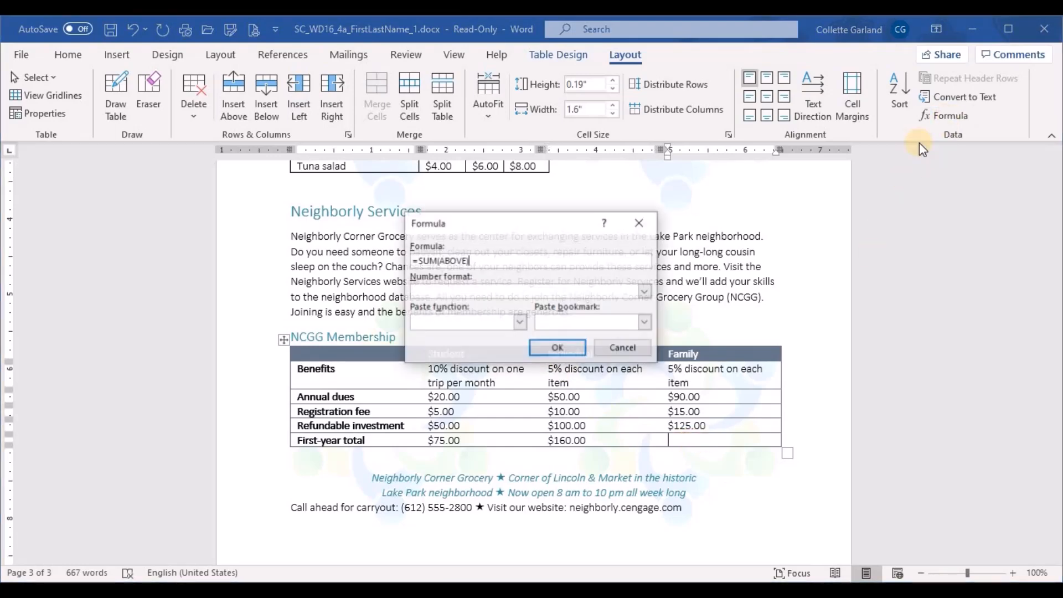
click(551, 348)
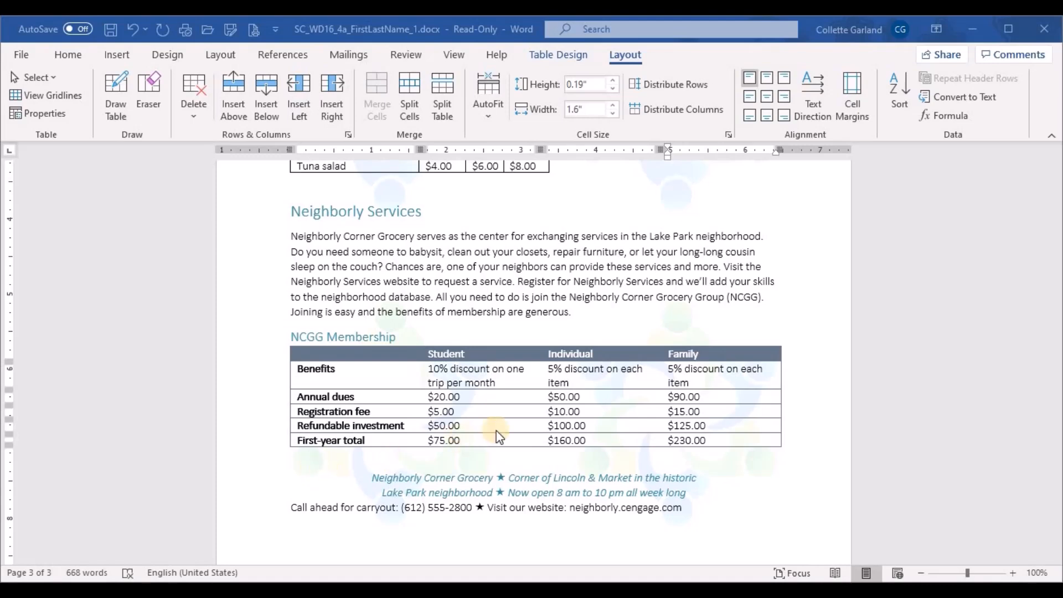
Change the Family column's refundable investment to $105.00 and update the formula field in its First-year total cell.
click(706, 442)
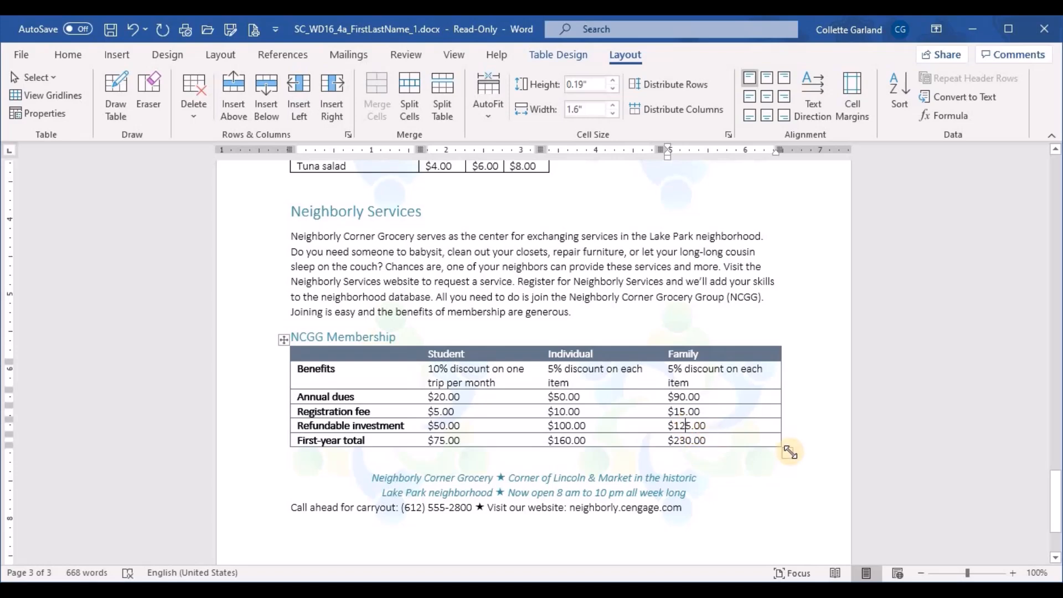
key(BackSpace)
text(0)
right_click(703, 440)
click(700, 440)
right_click(699, 440)
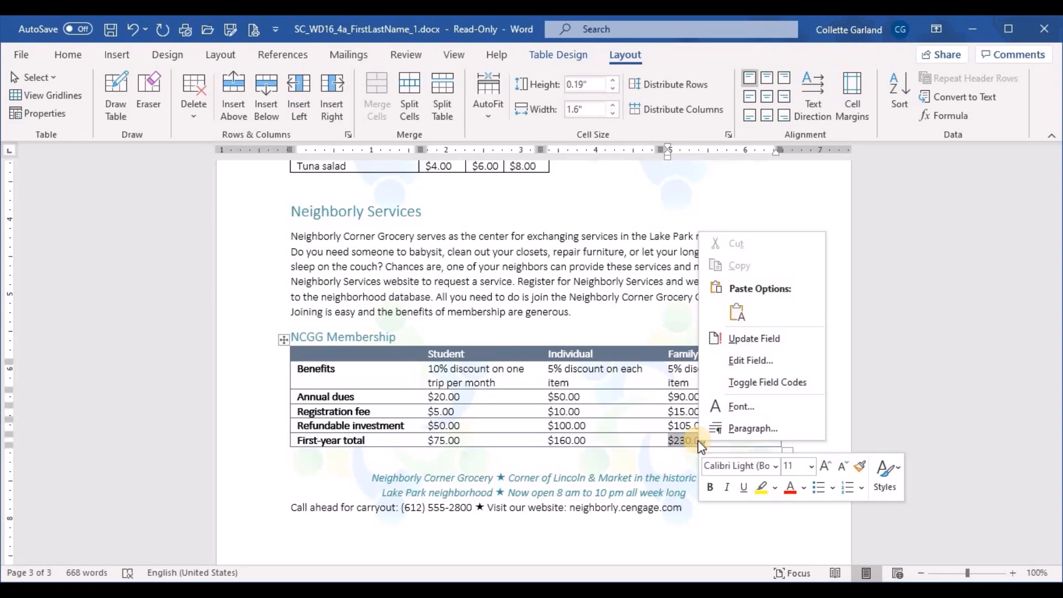
click(736, 338)
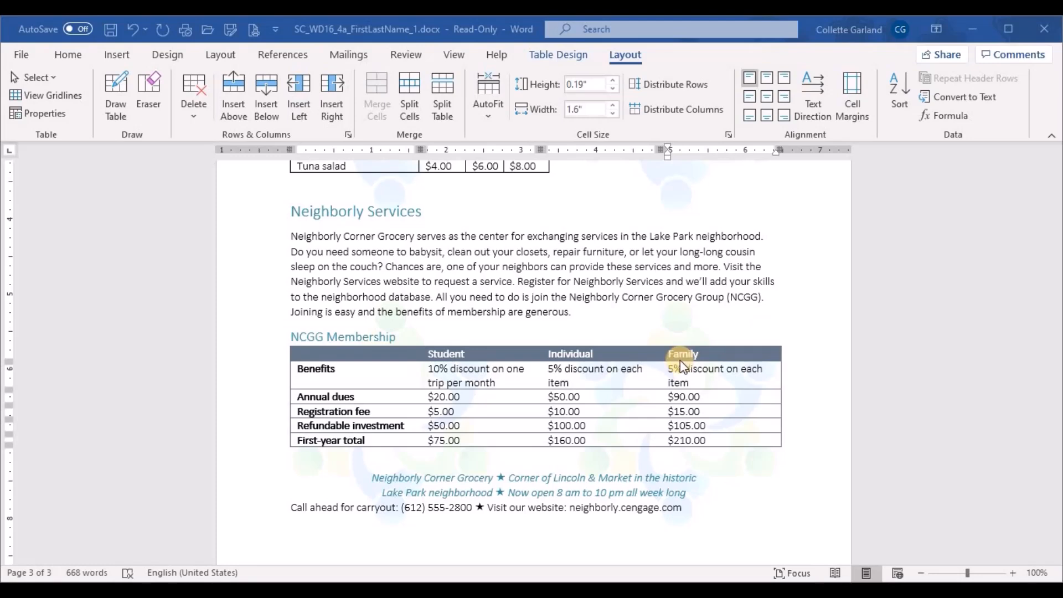
scroll(679, 360, down, 1)
click(392, 442)
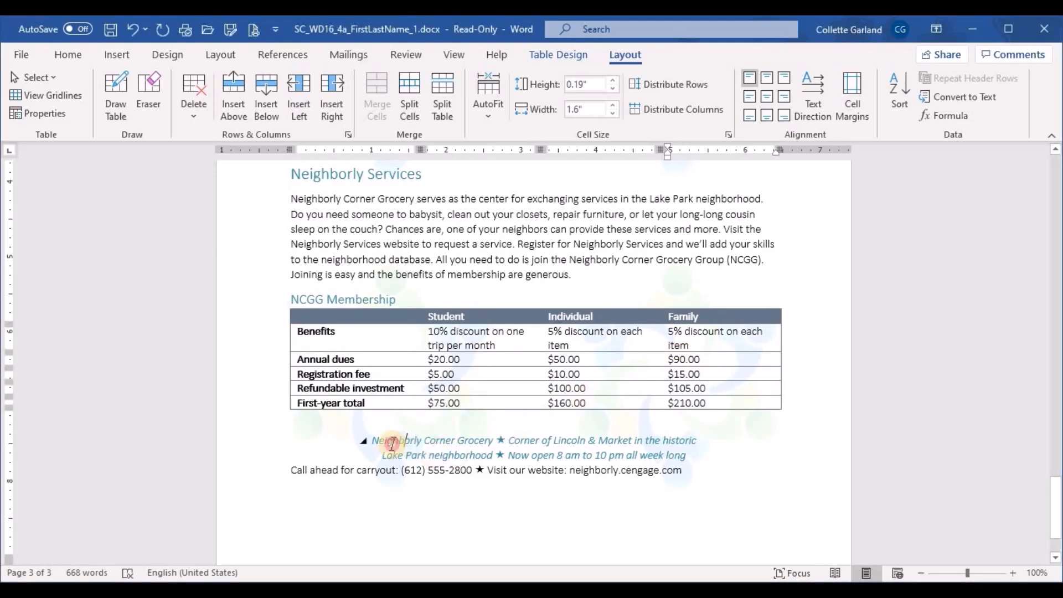
drag(373, 442, 463, 439)
click(466, 438)
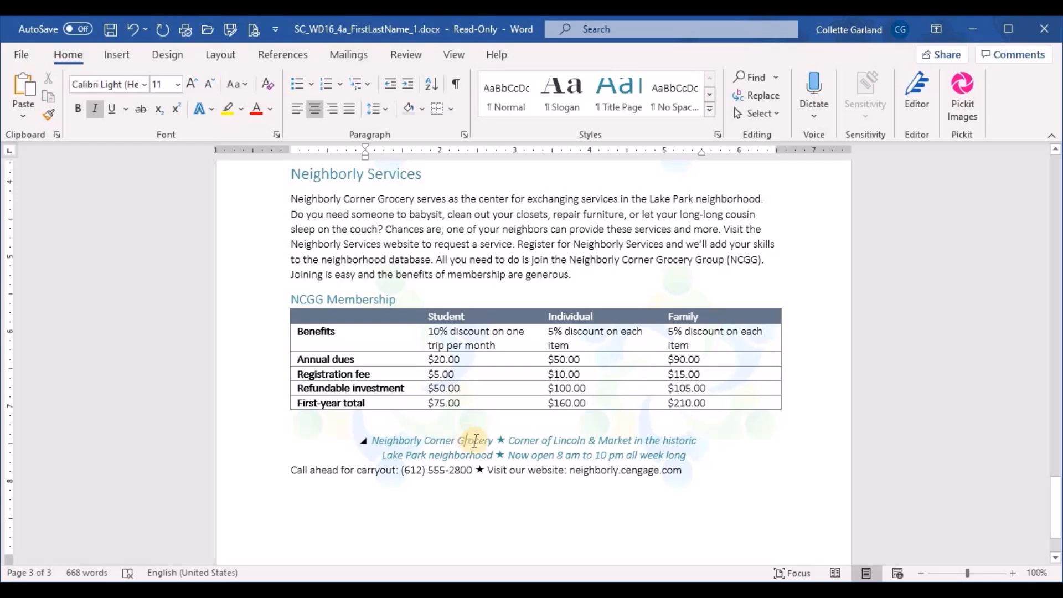
drag(669, 455, 674, 454)
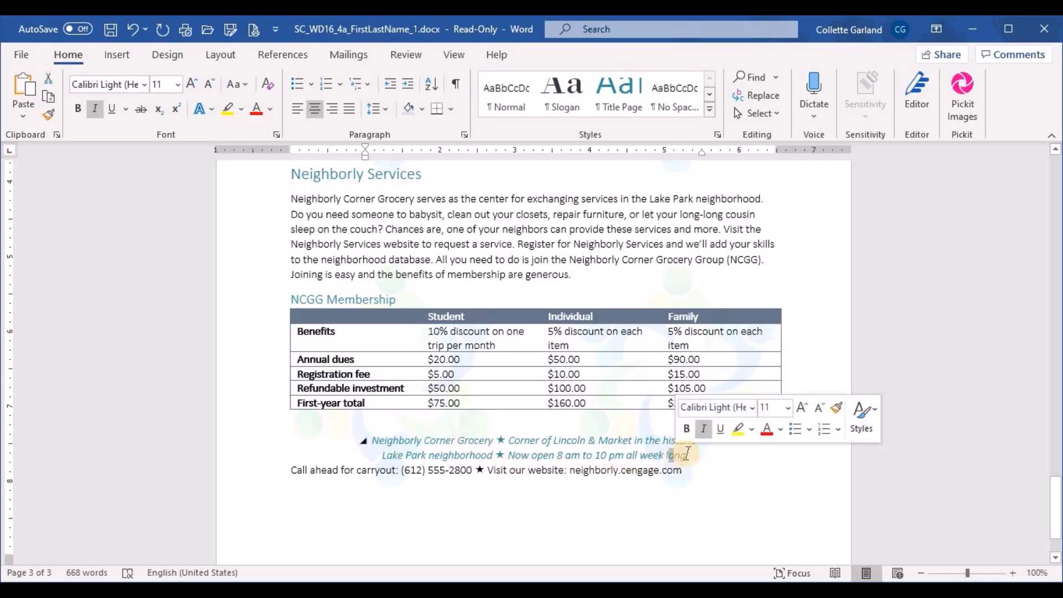
click(632, 454)
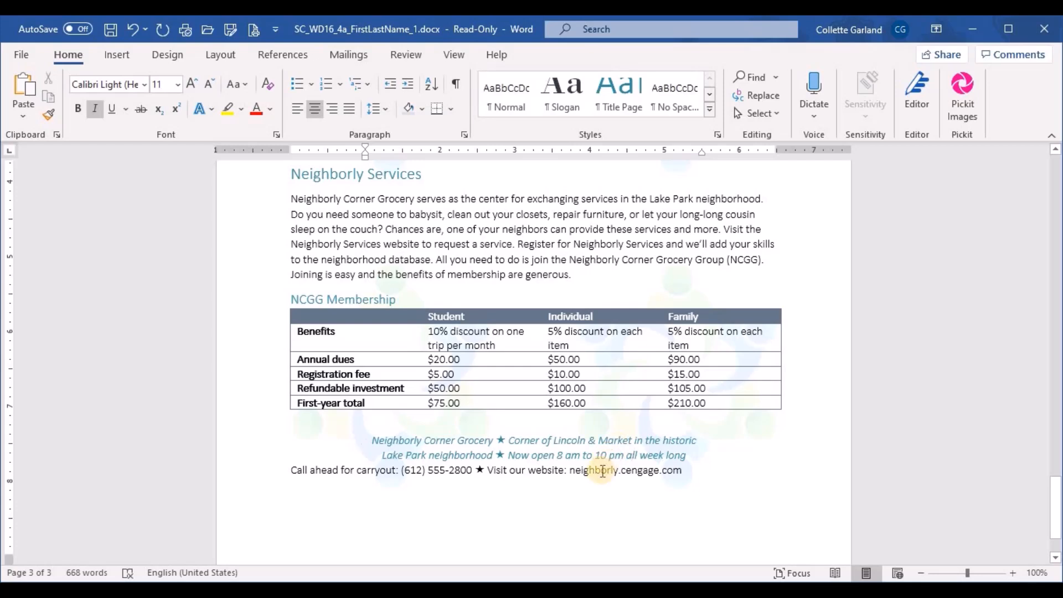
drag(608, 455, 544, 450)
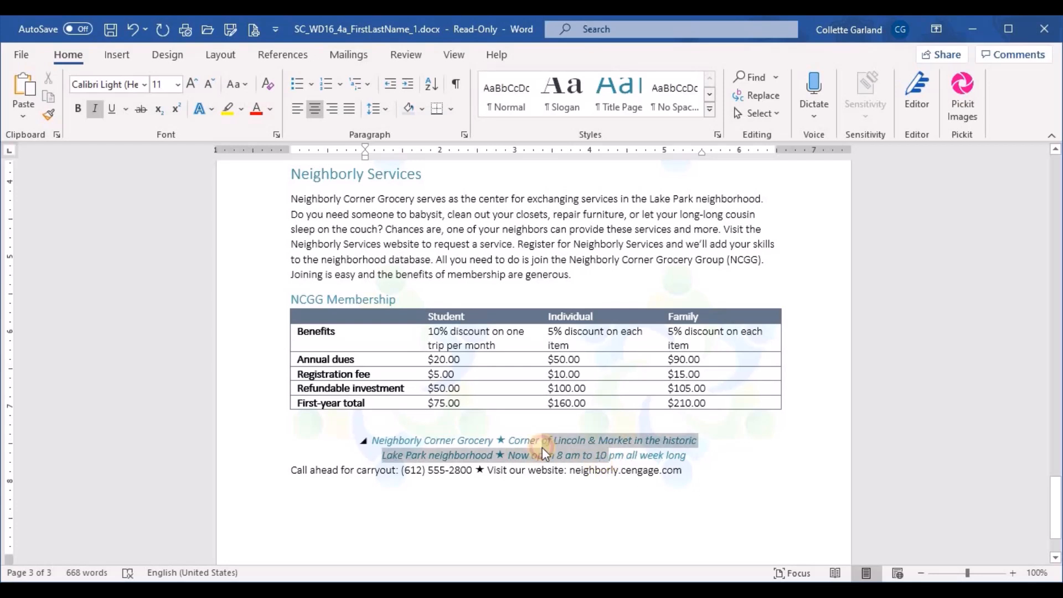
click(574, 470)
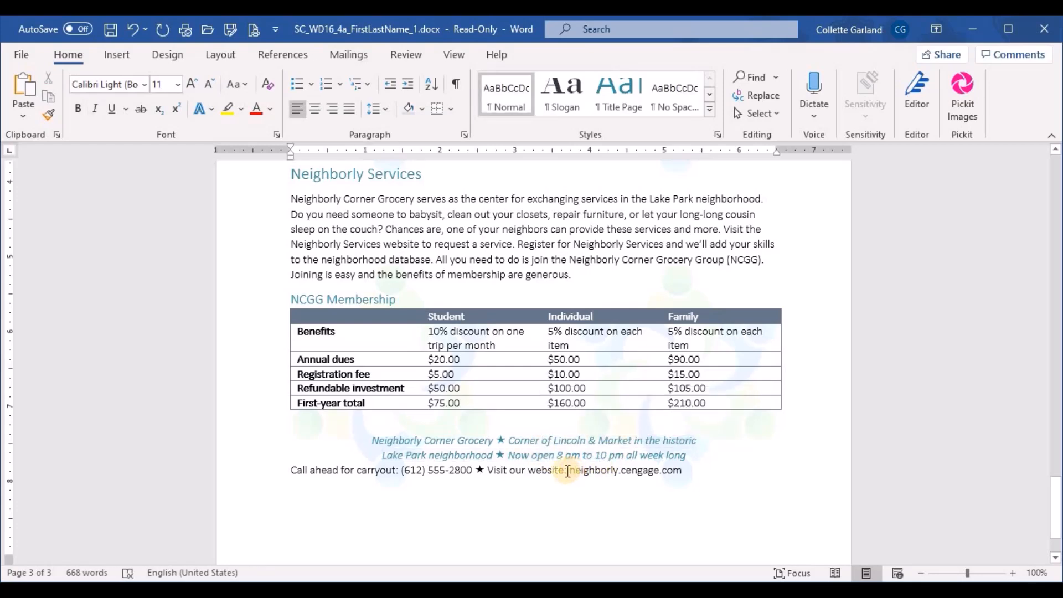
Copy the formatting of the italic closing paragraph beginning "Neighborly Corner Grocery" to the "Call ahead for carryout" paragraph using Format Painter.
triple_click(521, 451)
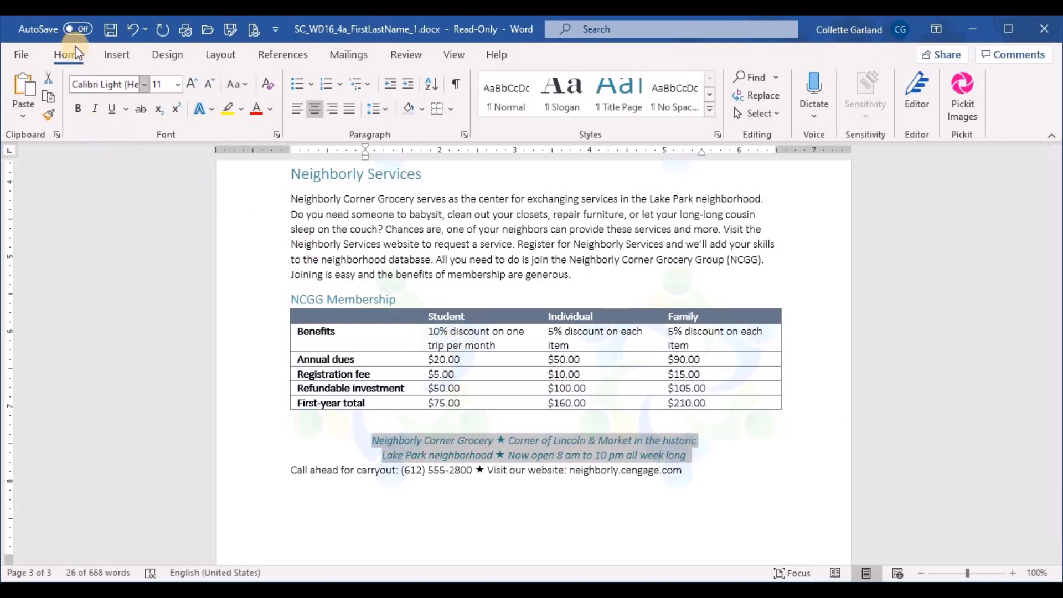
click(51, 116)
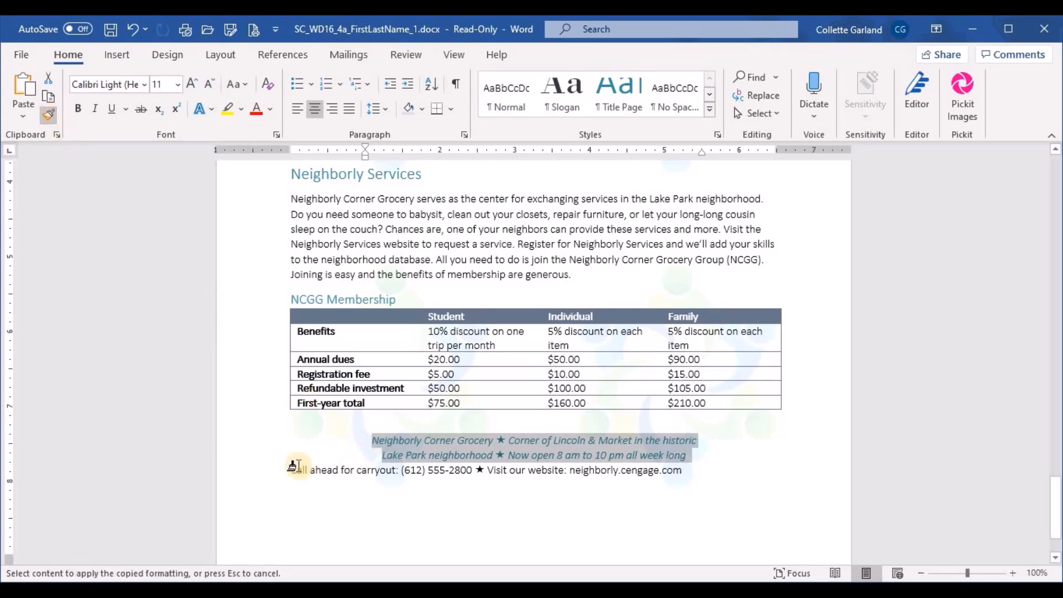
drag(288, 467, 700, 482)
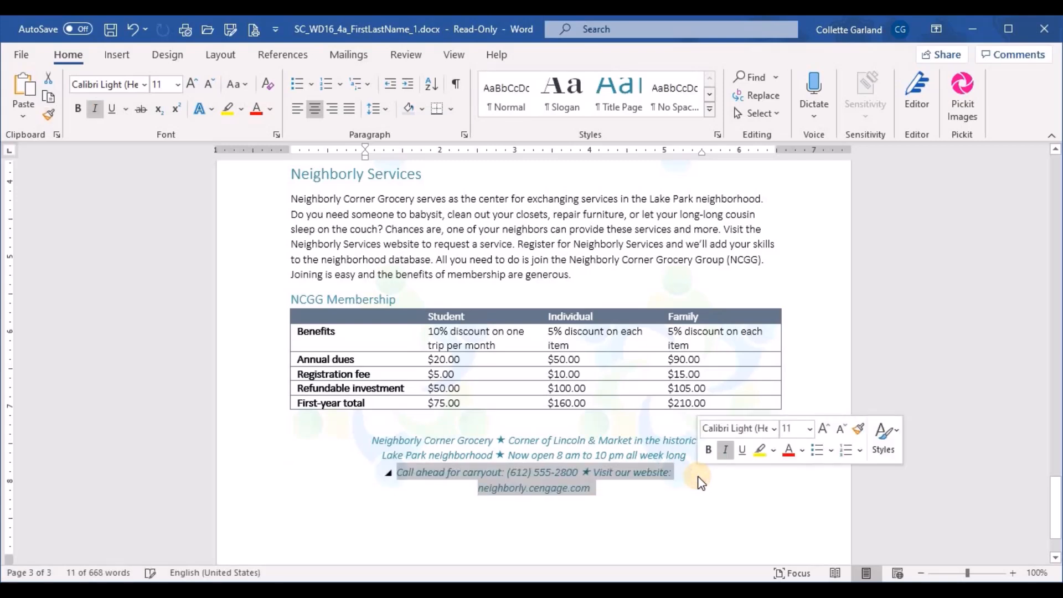
click(610, 494)
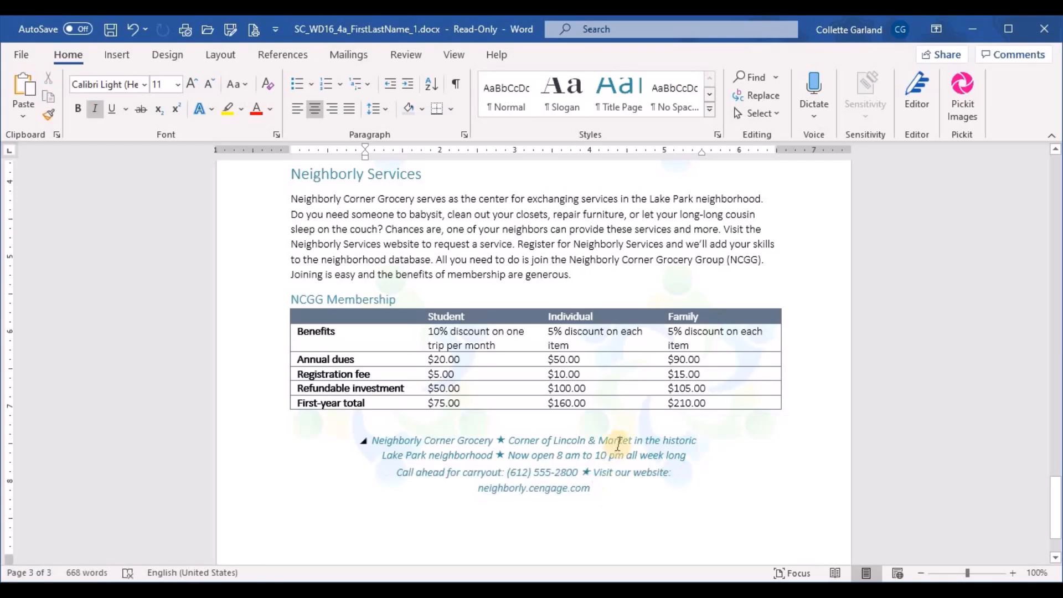